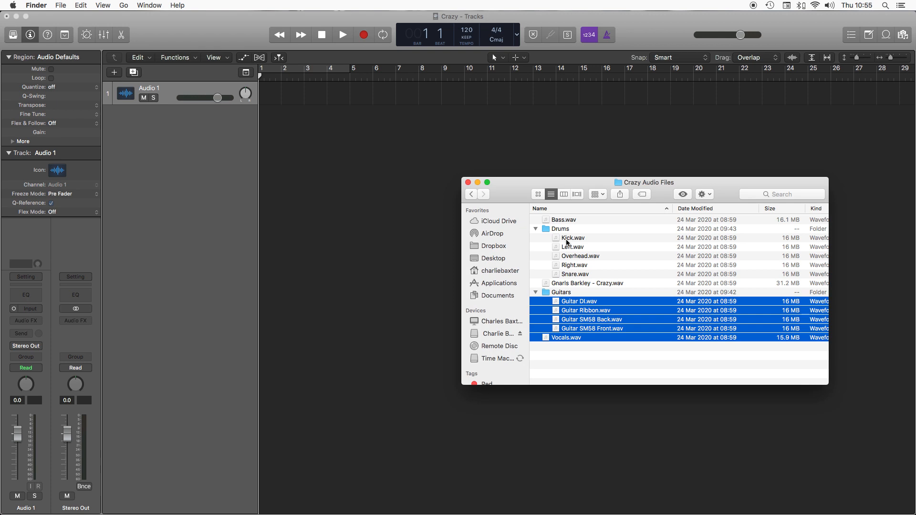
Import Gnarls Barkley - Crazy.wav onto a new track starting at bar 1, without importing its tempo information
left_click(570, 239)
left_click_drag(586, 285, 263, 125)
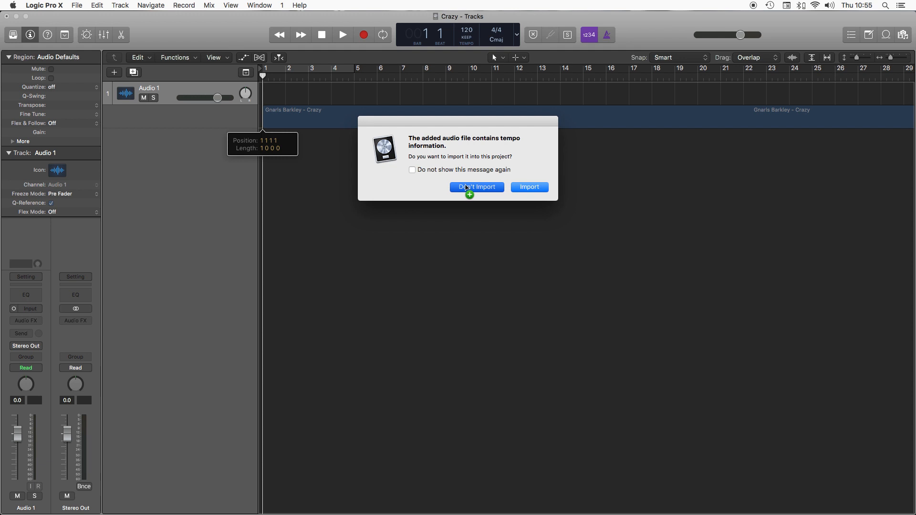
left_click(466, 187)
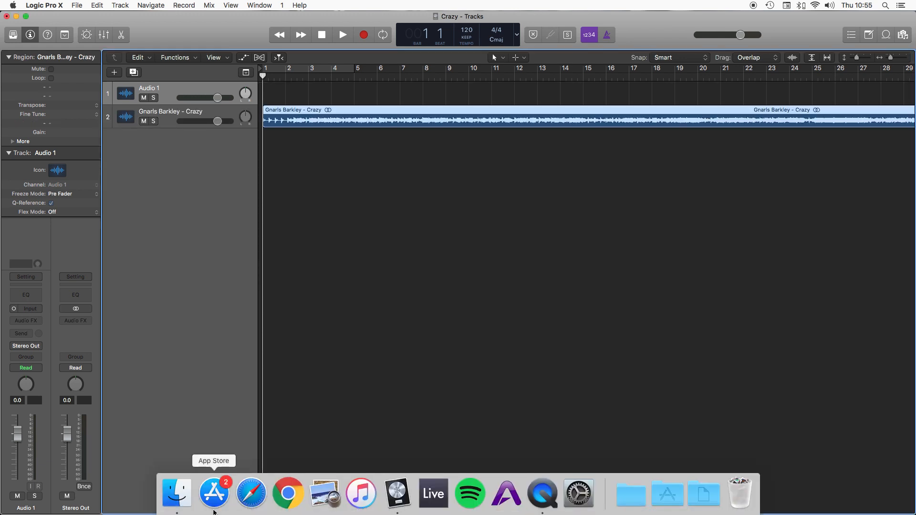
Import the five drum files, Kick.wav to Snare.wav, into the arrangement at bar 5 on new tracks
left_click(189, 503)
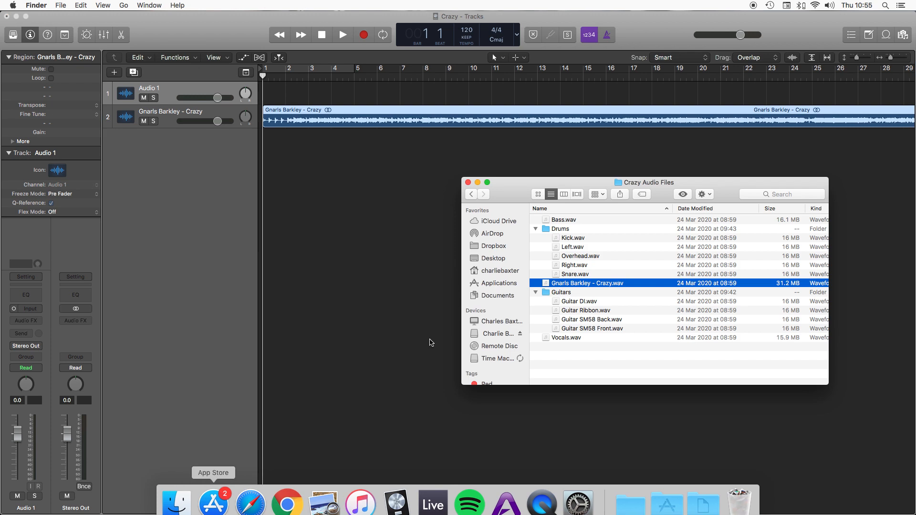
left_click(571, 239)
left_click(571, 274, "shift")
left_click_drag(572, 274, 354, 209)
left_click(419, 141)
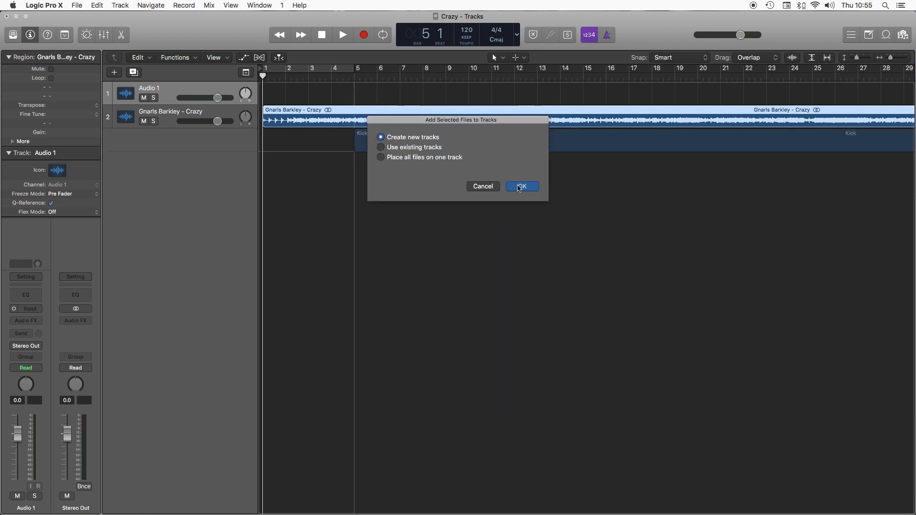
left_click(517, 185)
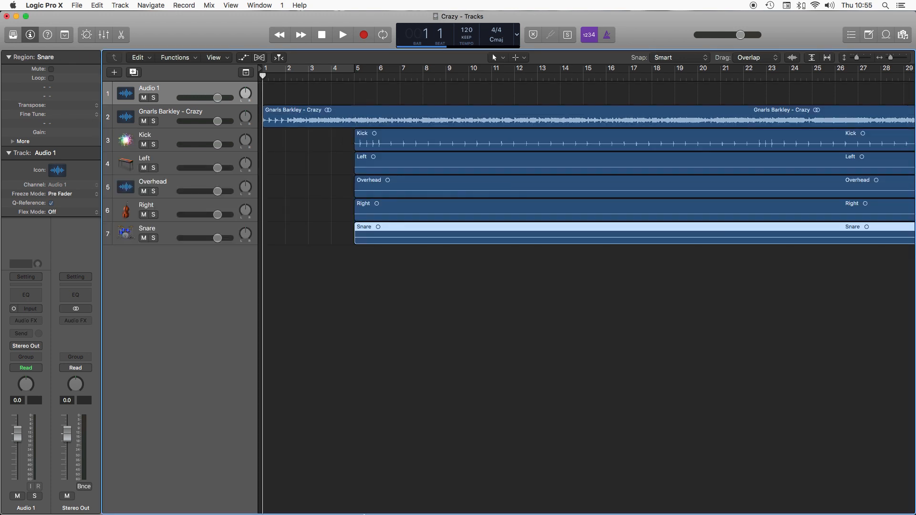
Import Bass.wav, the four guitar files and Vocals.wav onto new tracks below the drums
left_click(180, 495)
left_click_drag(579, 220, 358, 260)
left_click(590, 305)
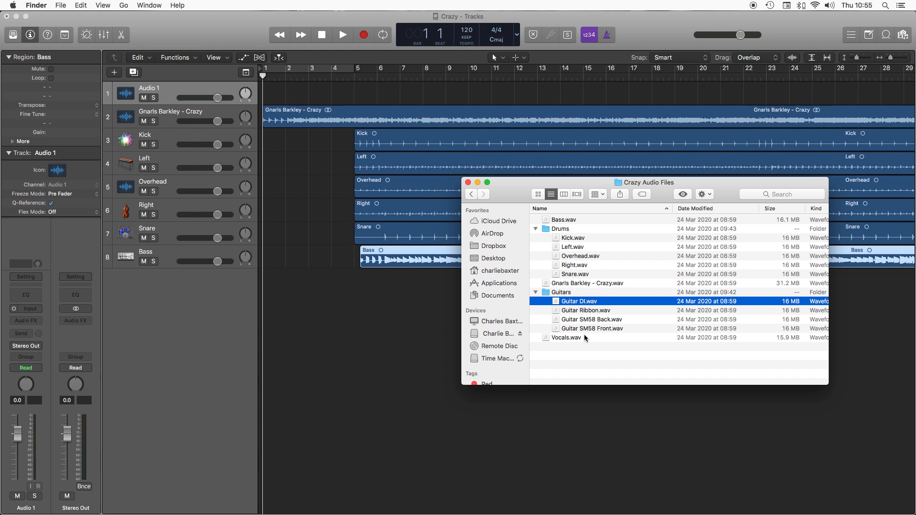
left_click(586, 338, "shift")
left_click_drag(597, 314, 380, 305)
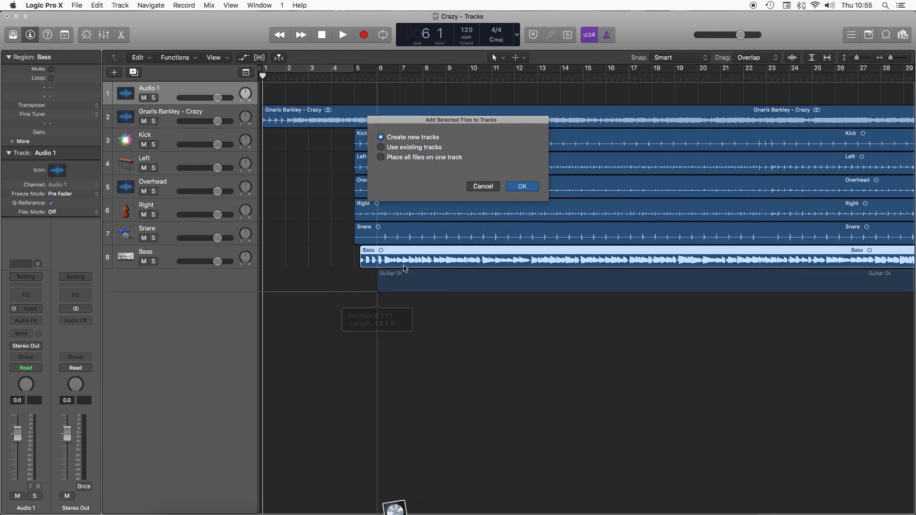
left_click(522, 186)
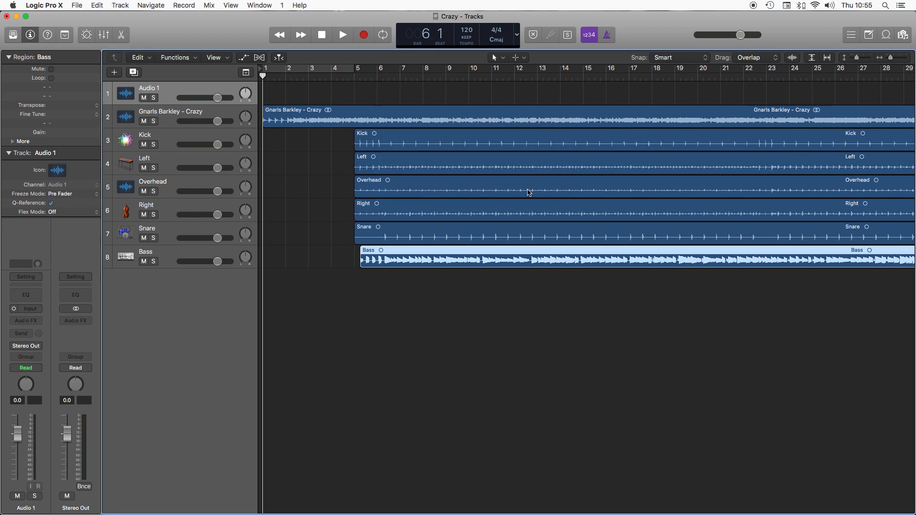
Move all the drum, bass, guitar and vocal regions back so they start at bar 1
left_click_drag(340, 146, 354, 236)
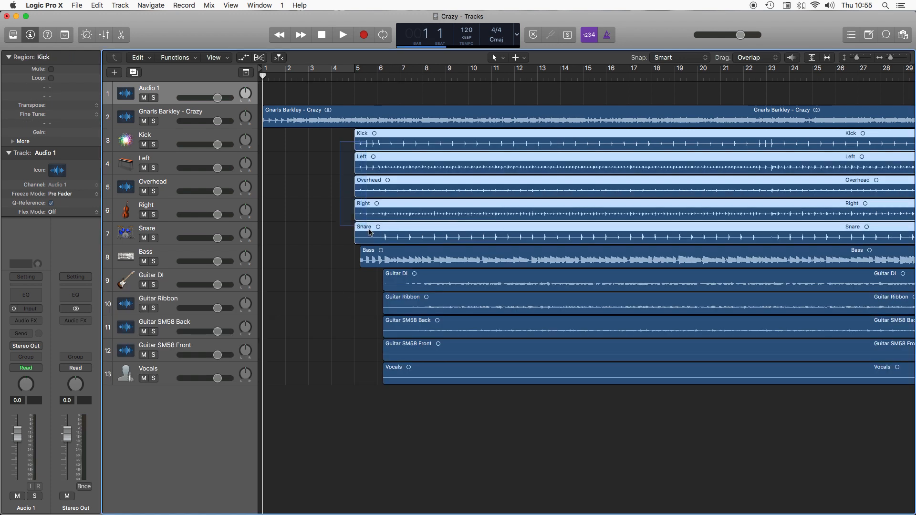
left_click_drag(430, 236, 338, 236)
left_click_drag(388, 268, 291, 267)
left_click_drag(354, 279, 280, 370)
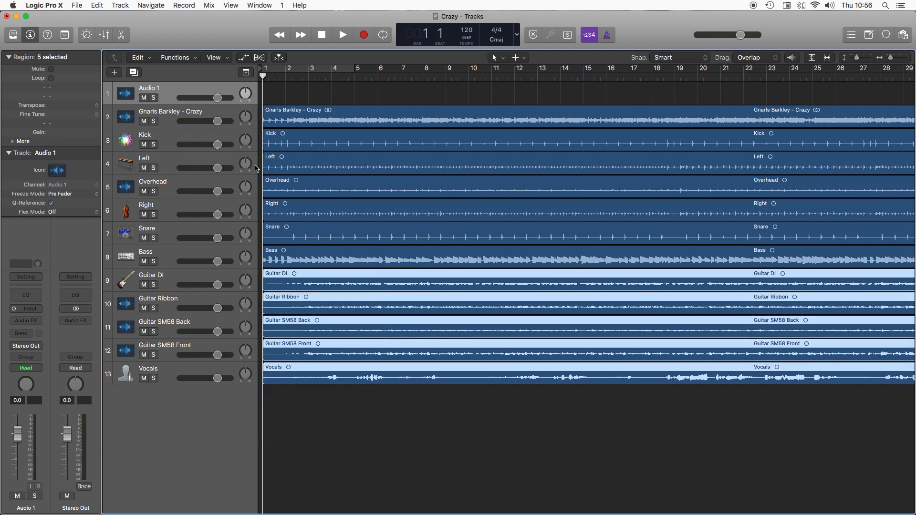
Reorder the tracks to Kick, Snare, Left, Right, Overhead, Bass, Guitar DI, SM58 Front, SM58 Back, Ribbon and Vocals
left_click(210, 139)
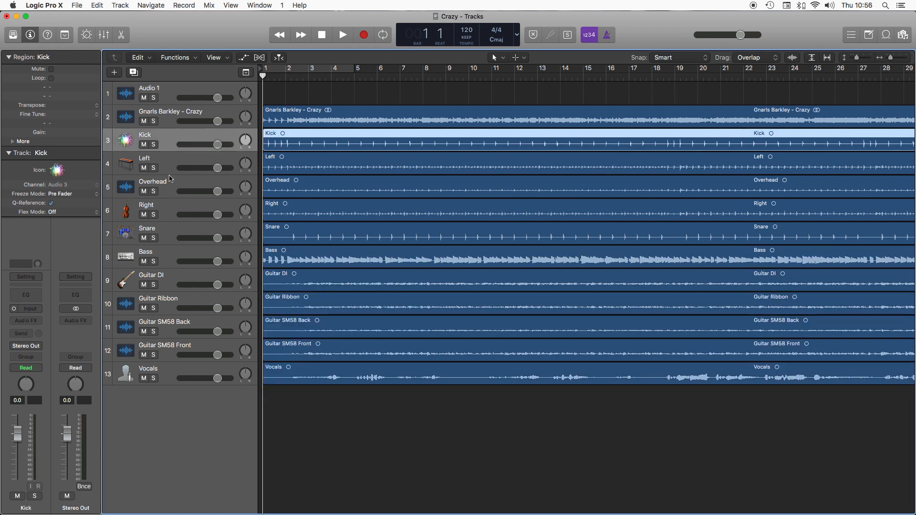
left_click_drag(167, 229, 175, 171)
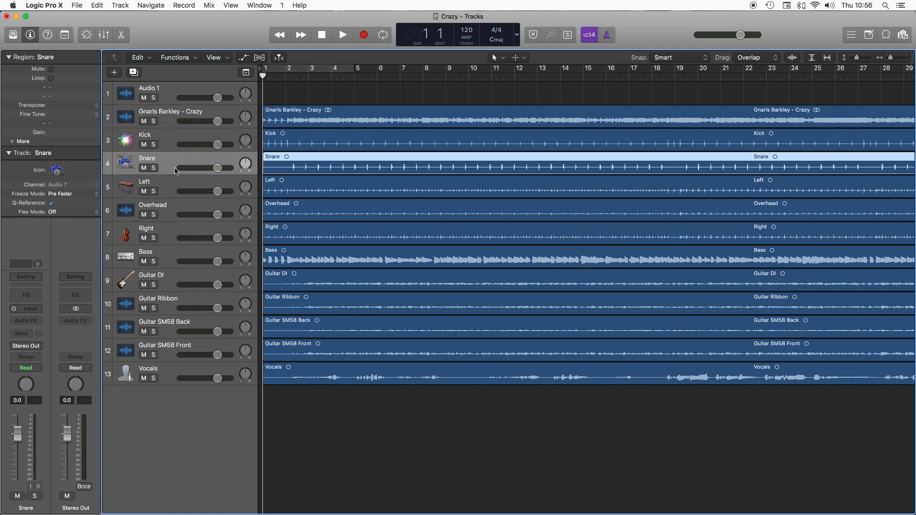
left_click_drag(166, 225, 171, 206)
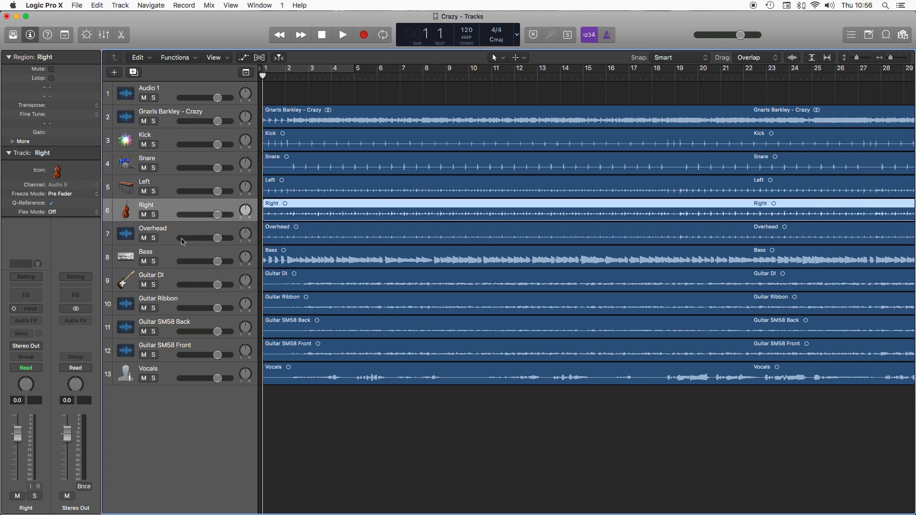
left_click(176, 258)
left_click(184, 278)
mouse_move(193, 341)
left_mouse_down()
mouse_move(197, 302)
mouse_move(183, 355)
left_mouse_up()
left_click(167, 133)
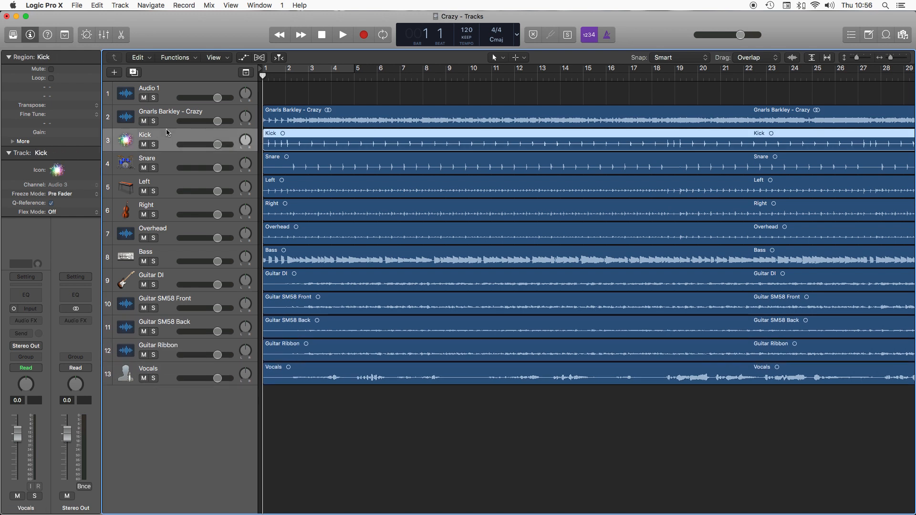
Select every track and hide the track icons from the track headers
left_click(172, 88)
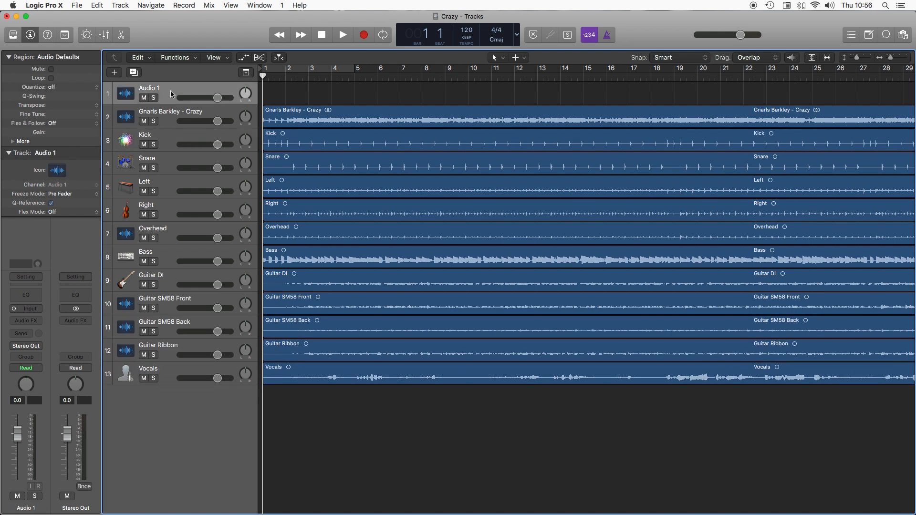
left_click(162, 370, "shift")
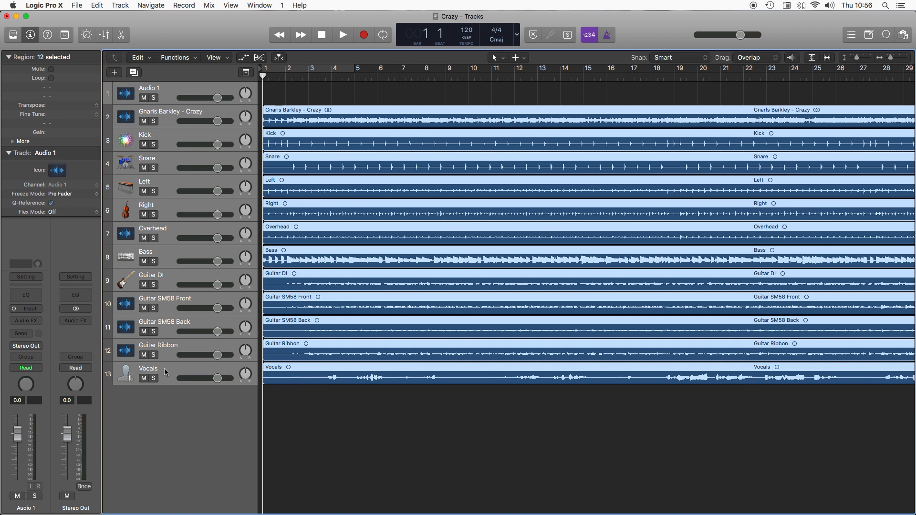
right_click(164, 368)
key("Escape")
right_click(175, 375)
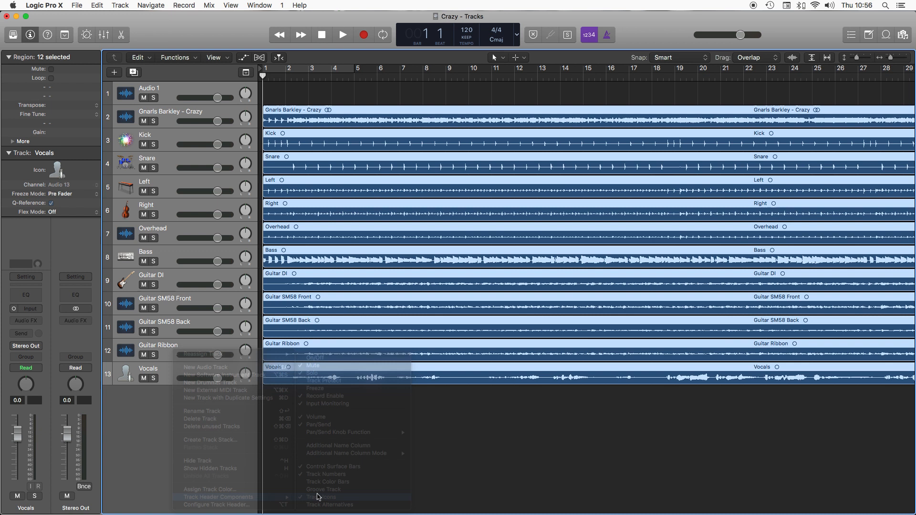
left_click(320, 496)
left_click(315, 477)
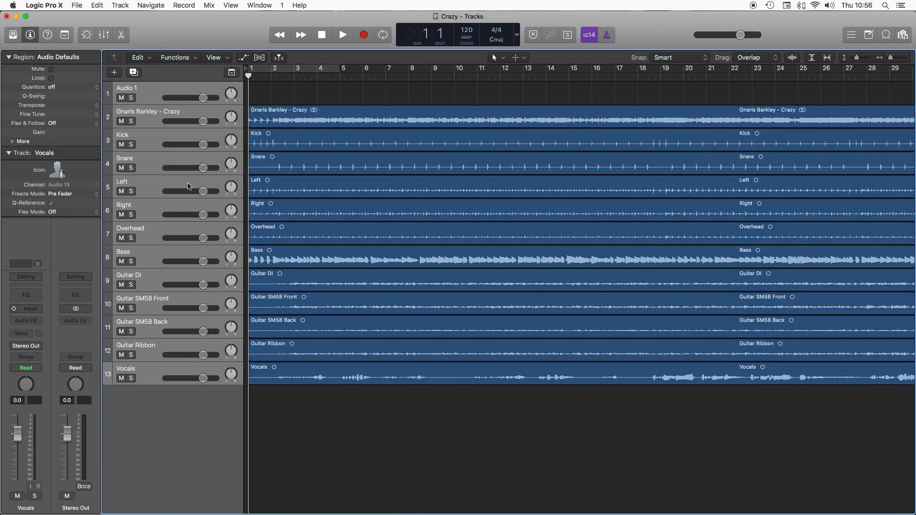
Delete the empty Audio 1 track and mute the Gnarls Barkley - Crazy track
left_click(165, 93)
key("super+BackSpace")
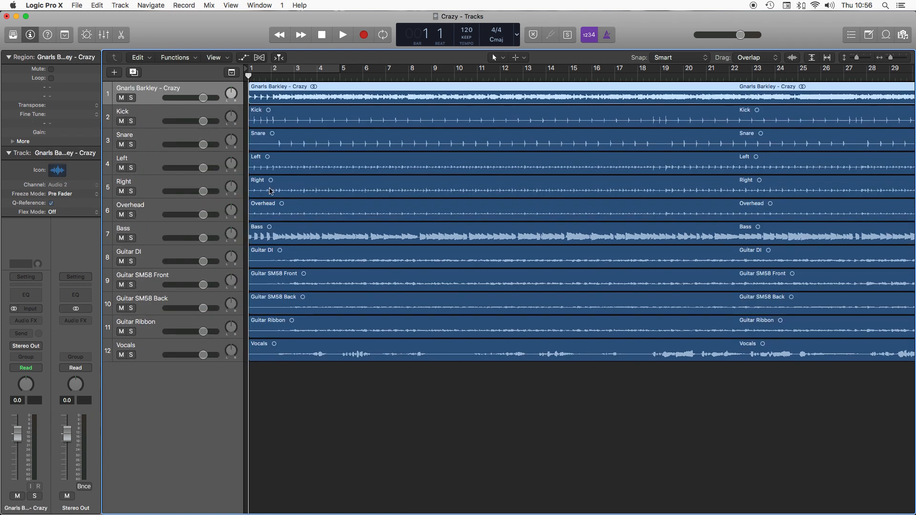
left_click(122, 98)
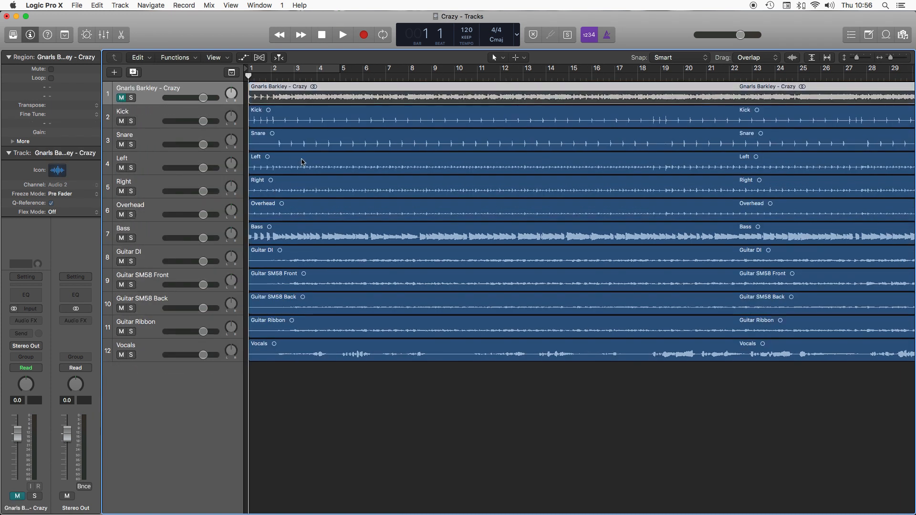
Lower the volume of all tracks from Kick to Vocals together to -8.0 dB, checking the mix level in playback
key("space")
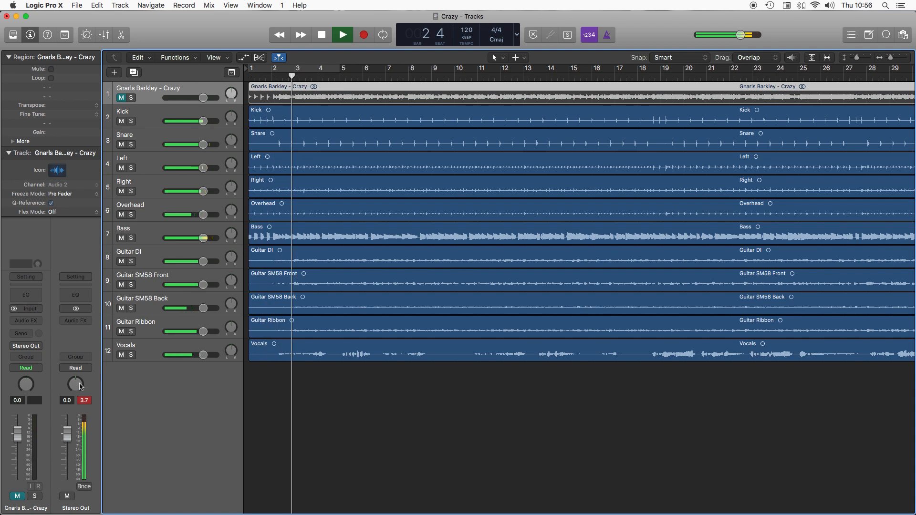
key("space")
left_click(156, 352)
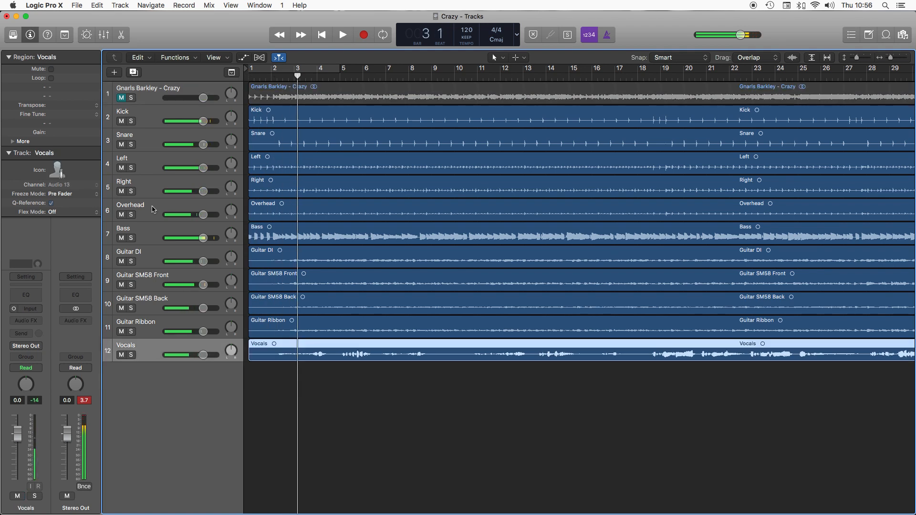
left_click(157, 116, "shift")
left_click_drag(204, 123, 171, 126)
key("space")
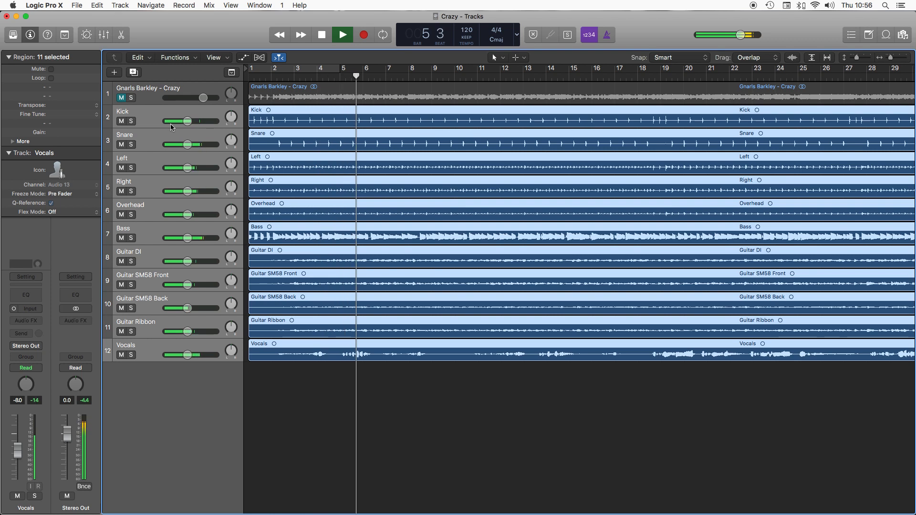
key("space")
left_click(280, 372)
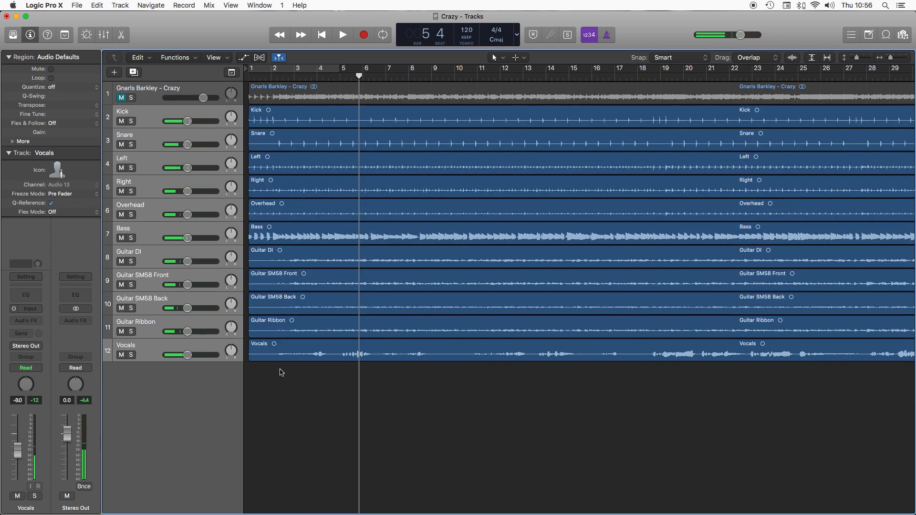
Open the Mixer in its own window and hide the icons on the channel strips
left_click(144, 120)
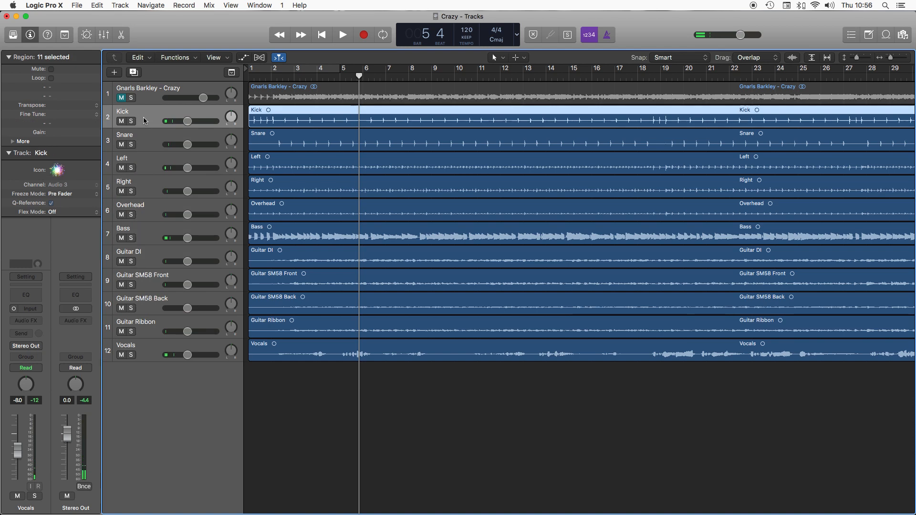
key("super+2")
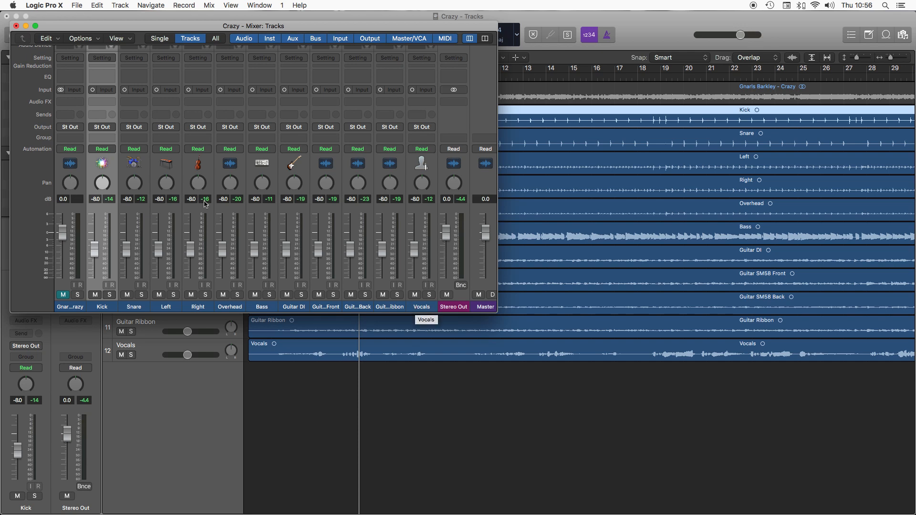
right_click(100, 165)
mouse_move(165, 197)
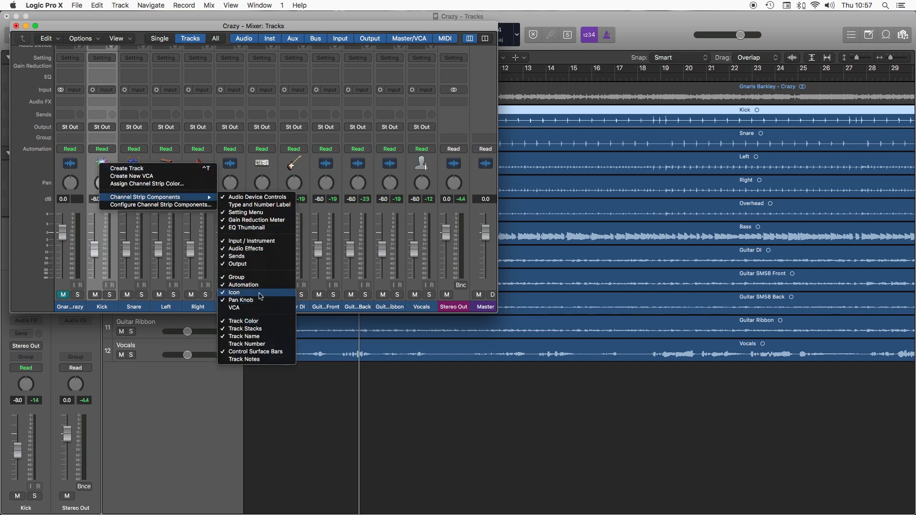
left_click(240, 292)
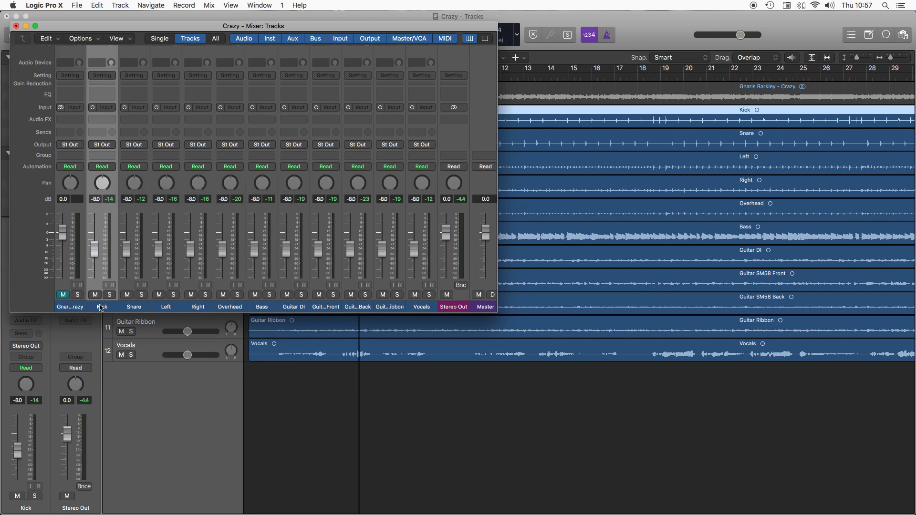
Assign the Kick to Overhead channels to a new Group 1 and name it Drums
left_click(231, 308, "shift")
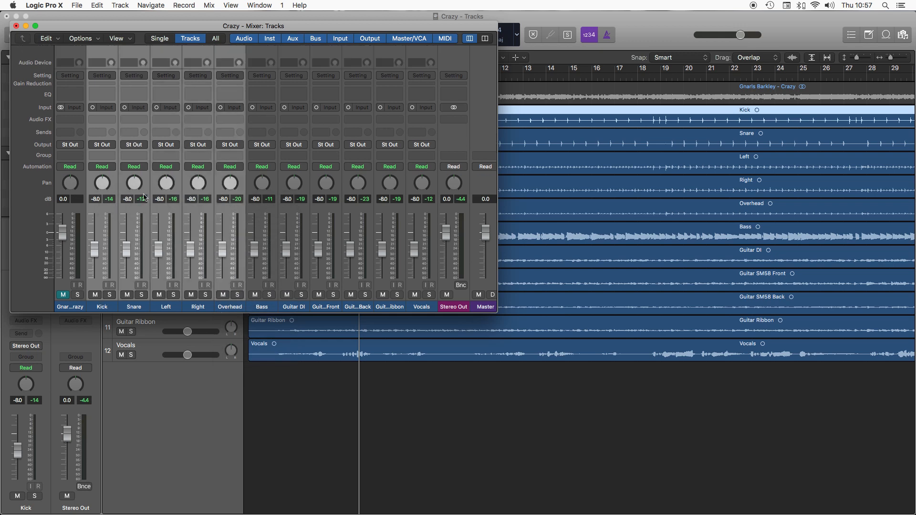
left_click(114, 155)
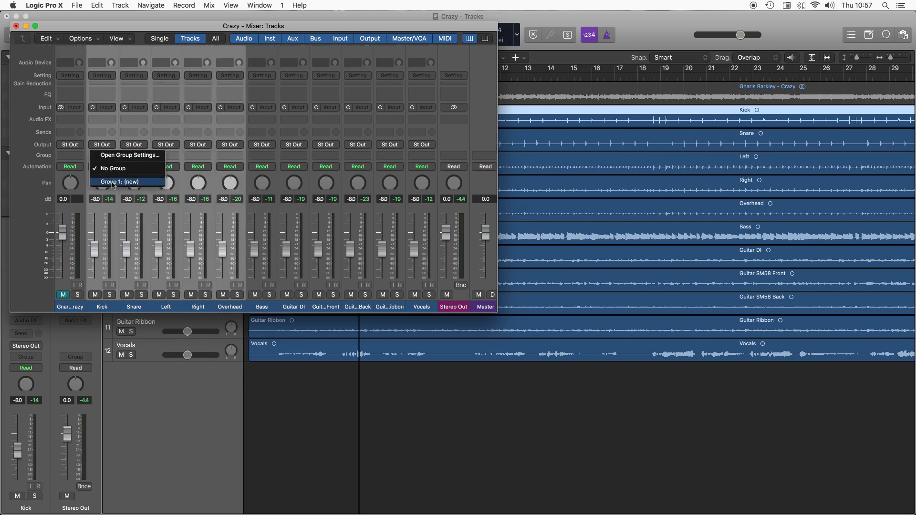
left_click(114, 182)
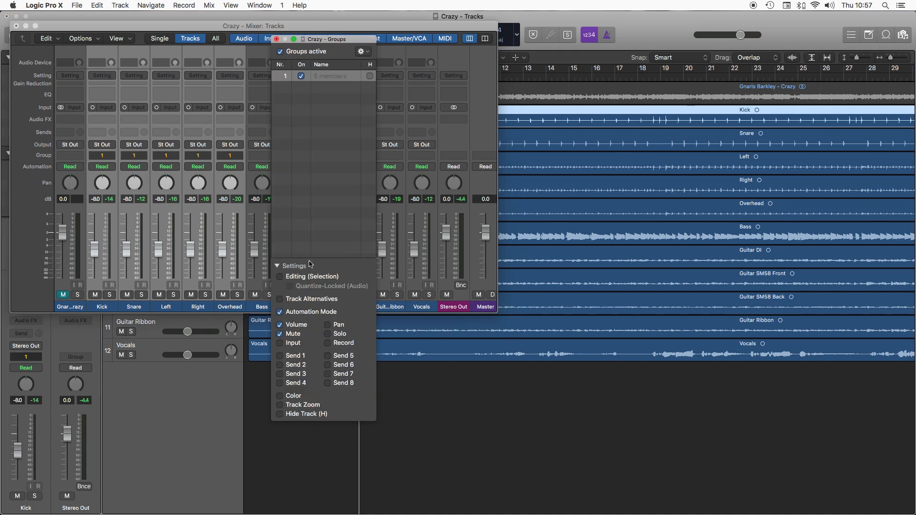
double_click(327, 76)
type("Drums")
key("Return")
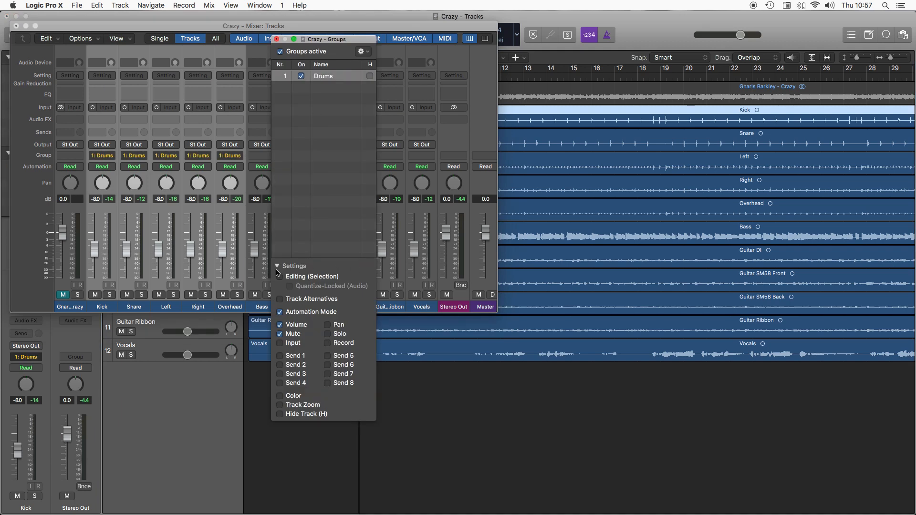
Try Editing (Selection) for the Drums group by deleting about bars 15 to 18, undo the deletion and switch the option off
left_click(280, 277)
left_click(570, 120)
left_click_drag(569, 118, 691, 119)
key("Delete")
key("super+z")
key("super+z")
key("super+z")
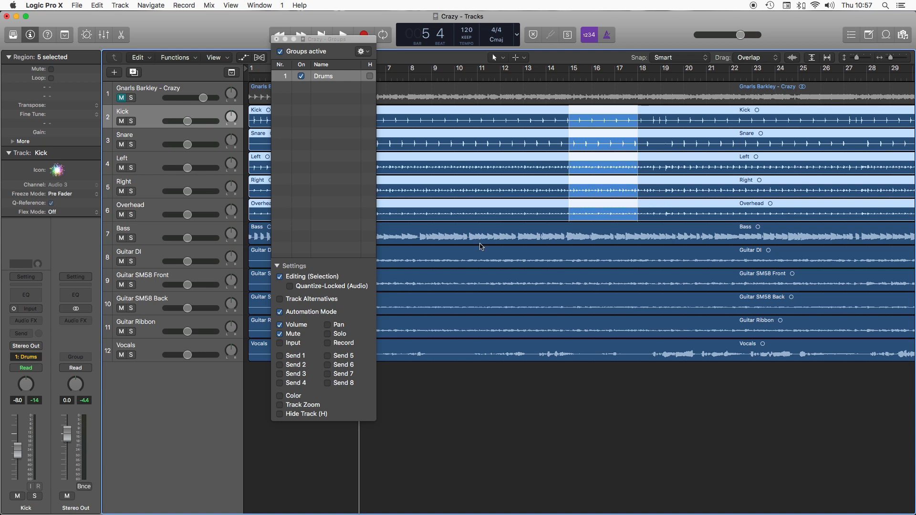
left_click(307, 277)
left_click(480, 411)
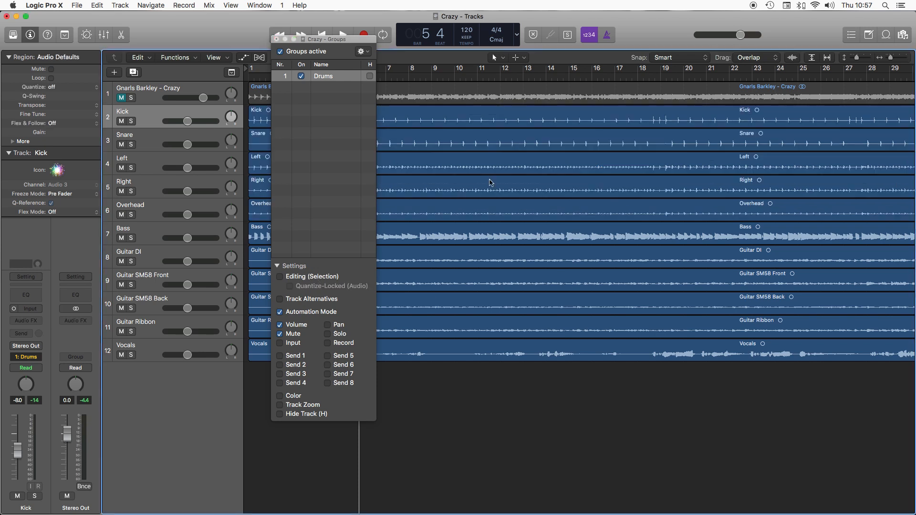
Try splitting the Kick region at about bars 12 and 14 with the Scissors Tool, and undo the cuts
left_click(524, 57)
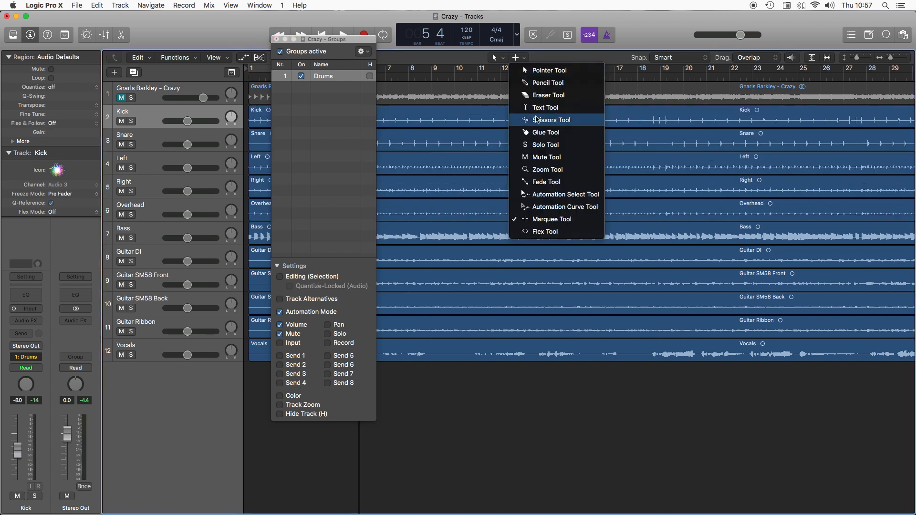
left_click(544, 120)
left_click(513, 119)
left_click(554, 120)
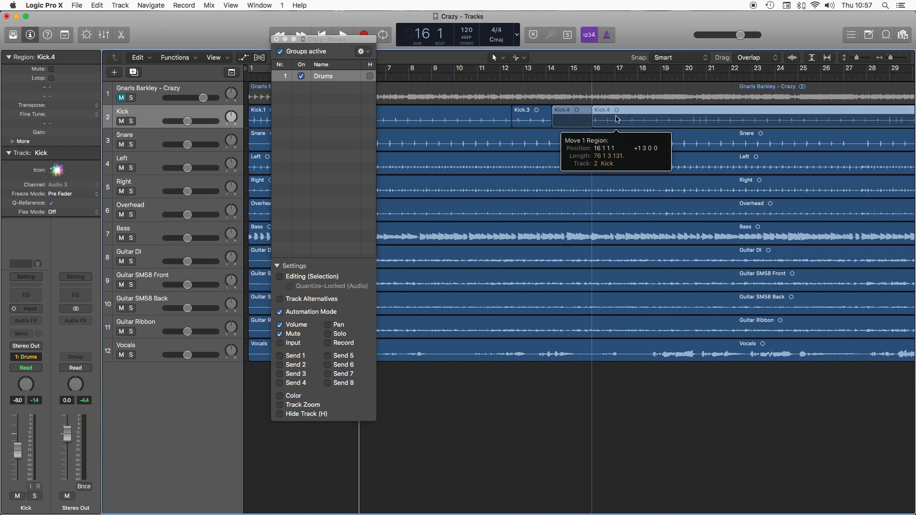
key("super+z")
key("super+z")
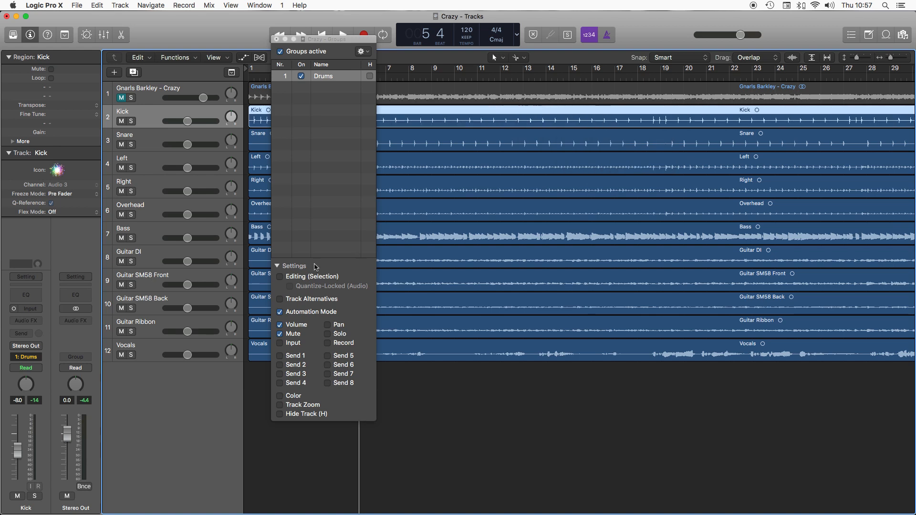
Turn Editing (Selection) on and Volume off for the Drums group, and close its settings
left_click(301, 278)
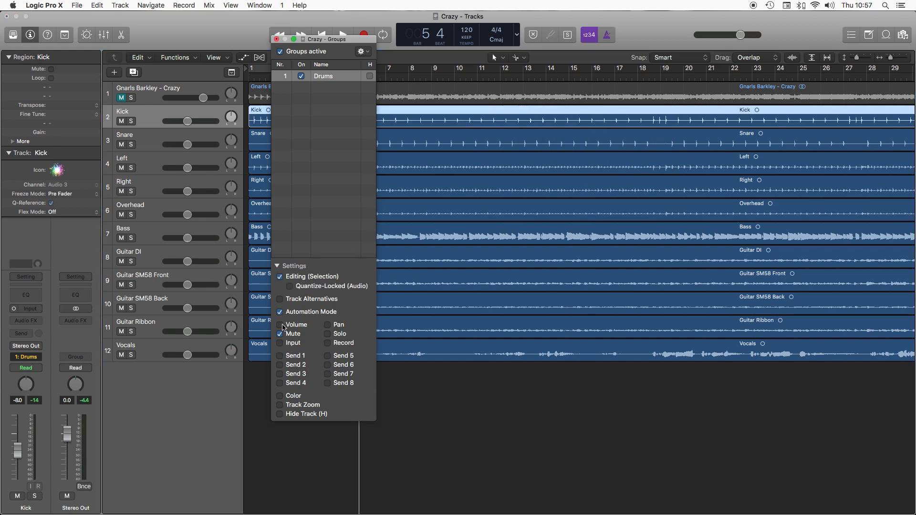
left_click_drag(188, 121, 188, 121)
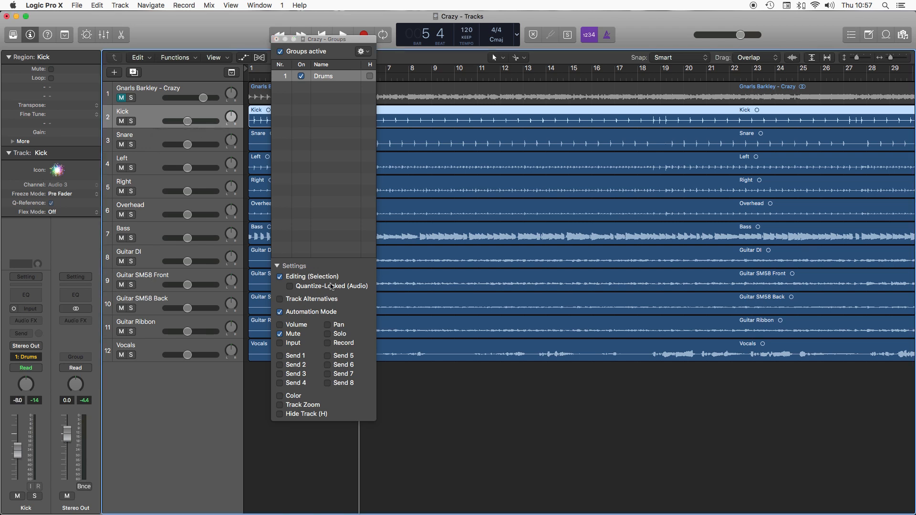
left_click(276, 39)
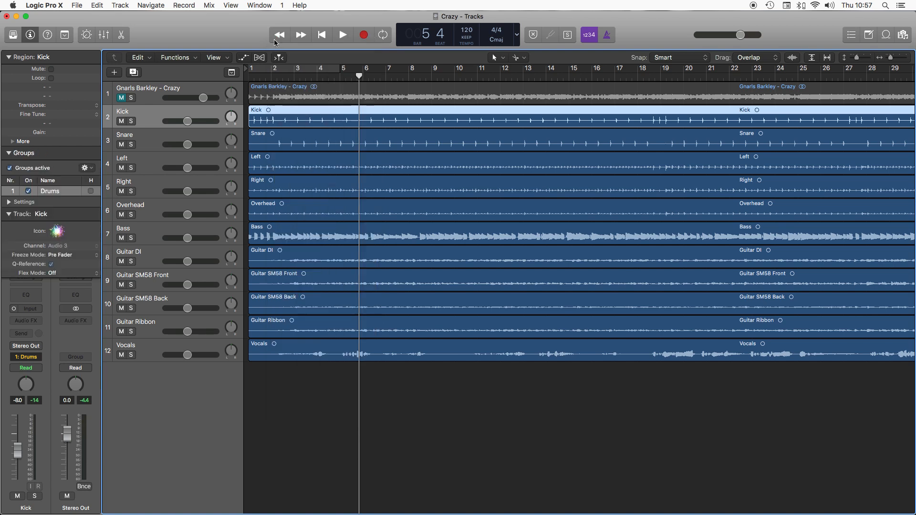
left_click(8, 202)
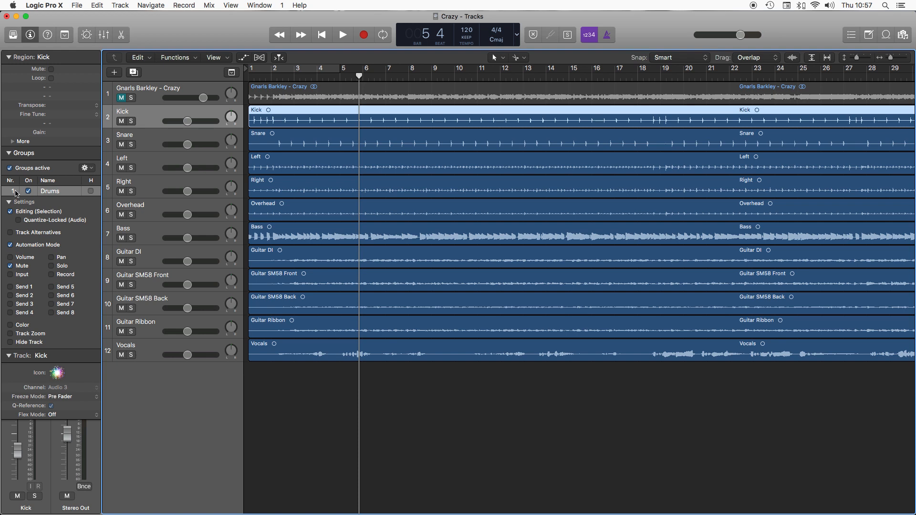
left_click(9, 153)
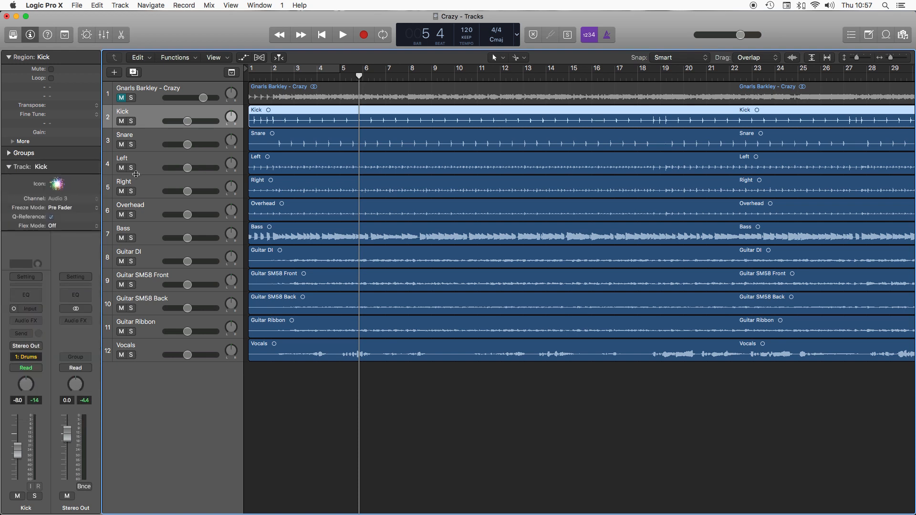
Assign the Guitar DI to Guitar Ribbon mixer channels to a new Group 2 and name it Guitars
key("super+2")
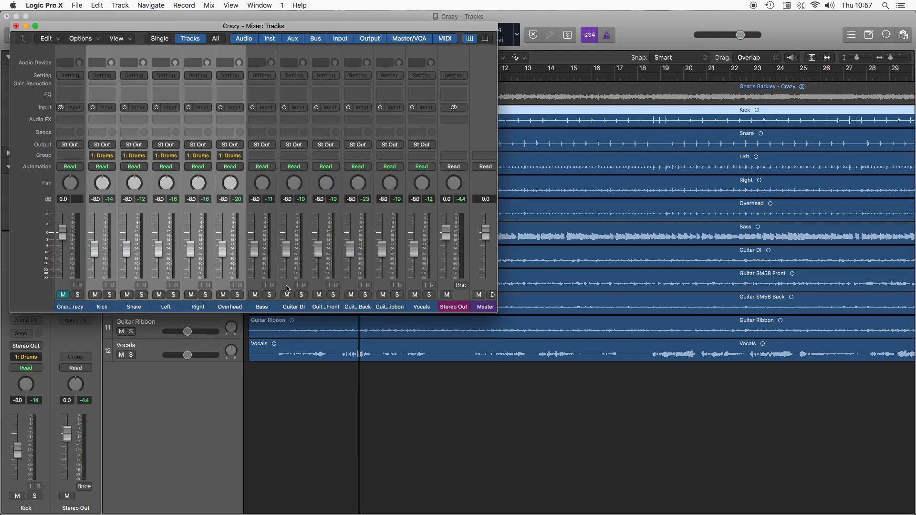
left_click(295, 307)
left_click(388, 307, "shift")
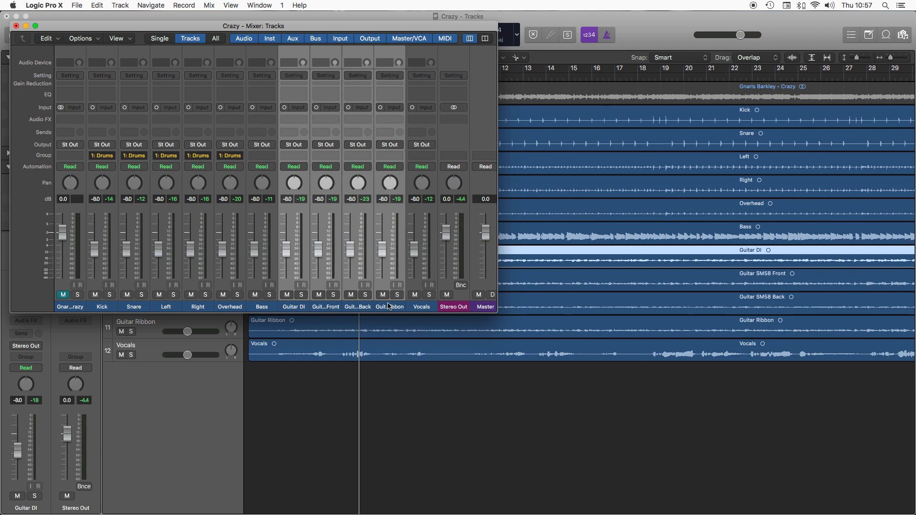
left_click(296, 147)
left_click(298, 135)
left_click(291, 156)
left_click(312, 189)
double_click(332, 88)
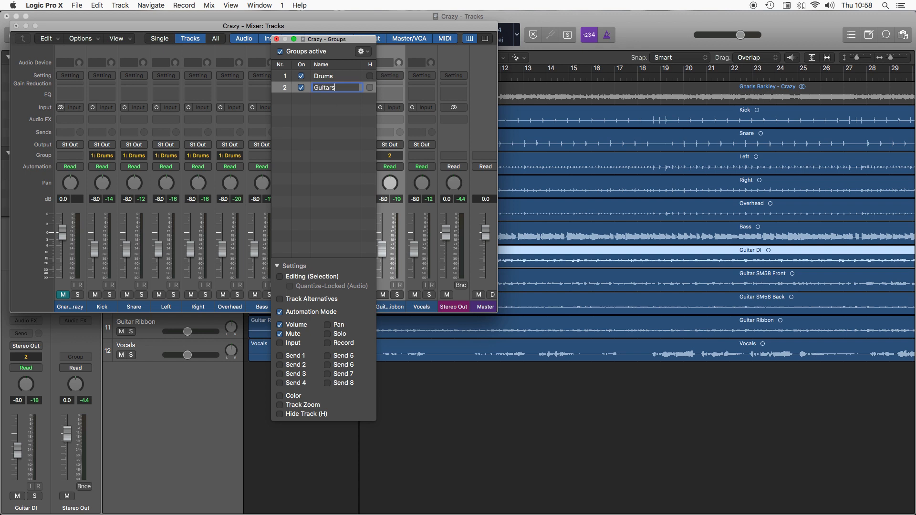
Turn Editing (Selection) on and Volume off for the Guitars group, and close the group settings and the Mixer
left_click(299, 280)
left_click(288, 324)
key("Return")
left_click(276, 39)
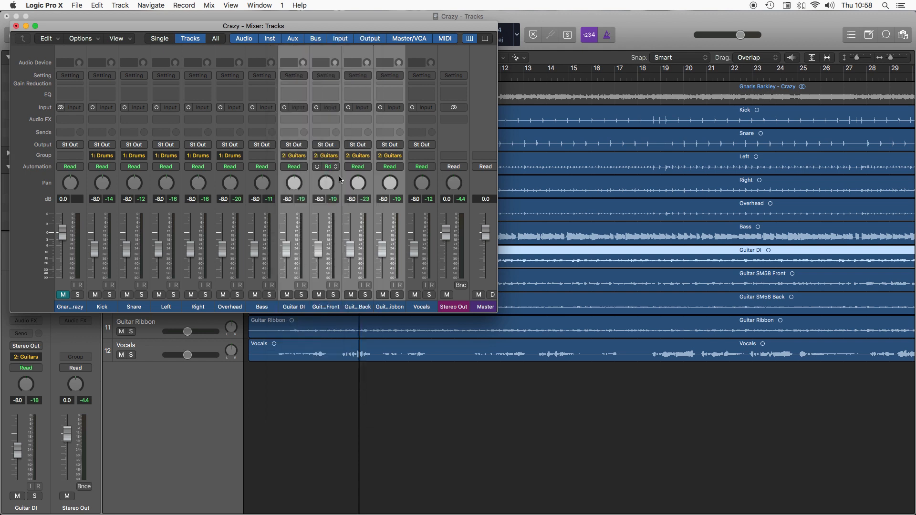
left_click(16, 27)
Route the outputs of the Kick to Overhead channels to Bus 1 and name the resulting aux channel Drums
left_click(159, 112)
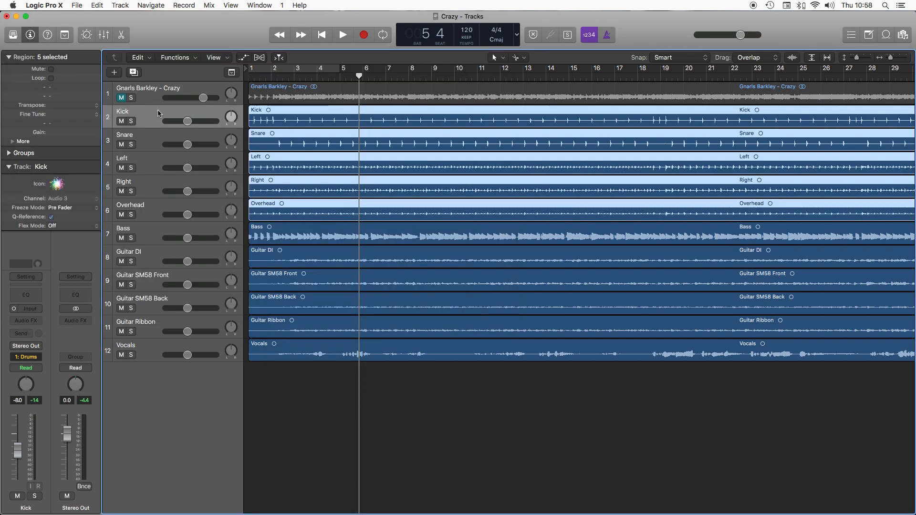
key("Return")
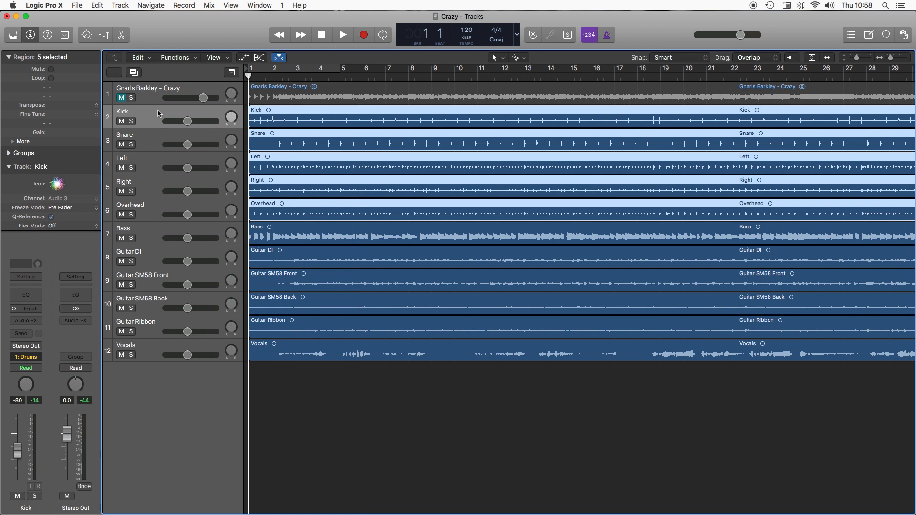
key("x")
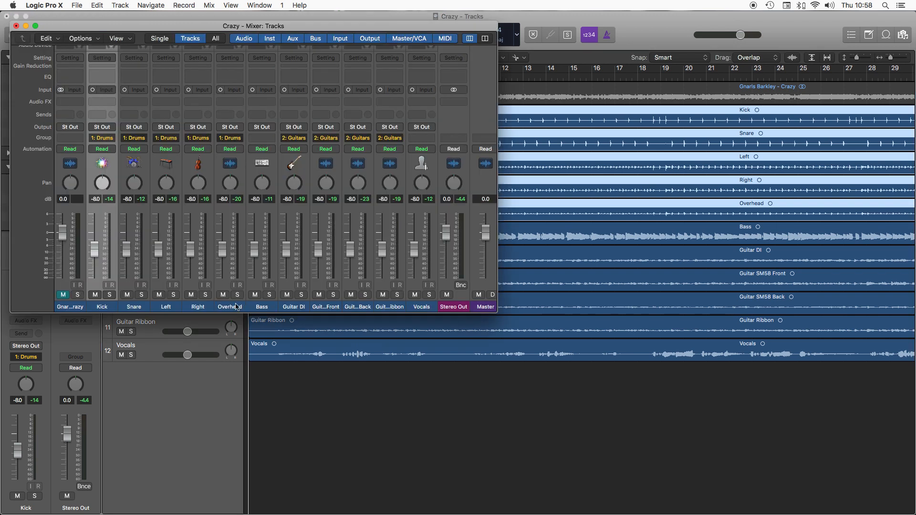
left_click(228, 127)
mouse_move(234, 162)
left_click(289, 161)
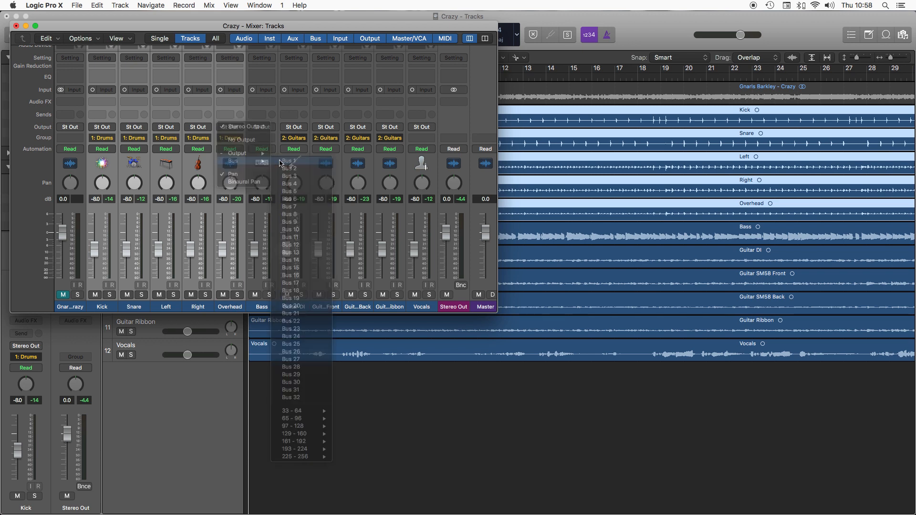
double_click(460, 308)
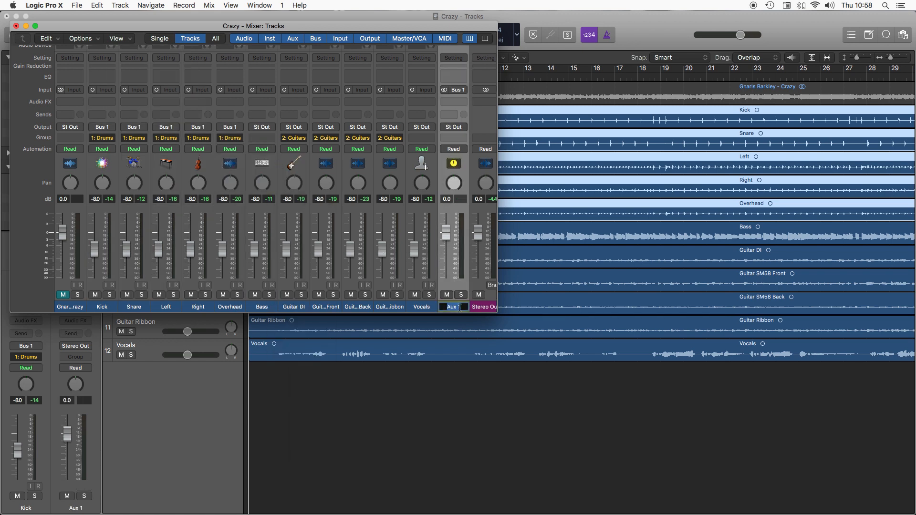
type("Drums")
key("Return")
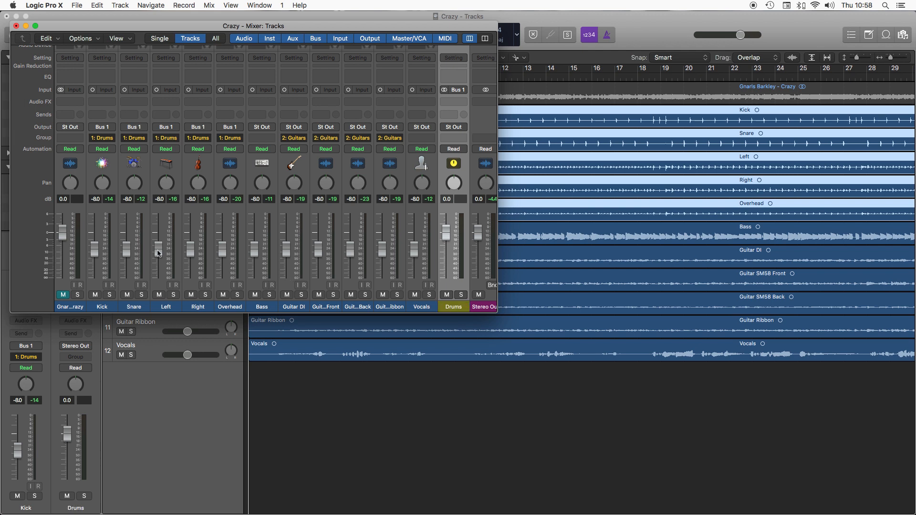
Try lowering the Drums aux fader to about -16.8 dB during playback, and reset it to 0.0 dB
left_click_drag(158, 248, 158, 247)
key("space")
left_click_drag(449, 232, 450, 266)
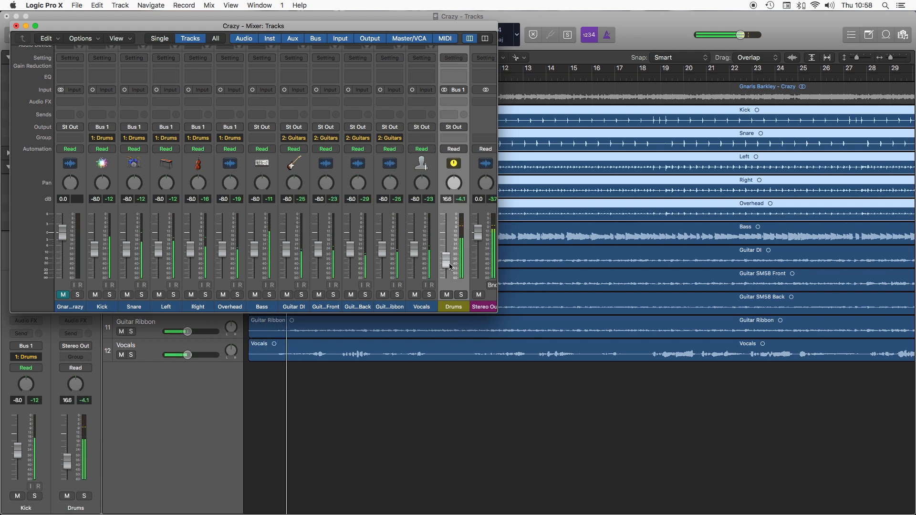
left_click(445, 262, "alt")
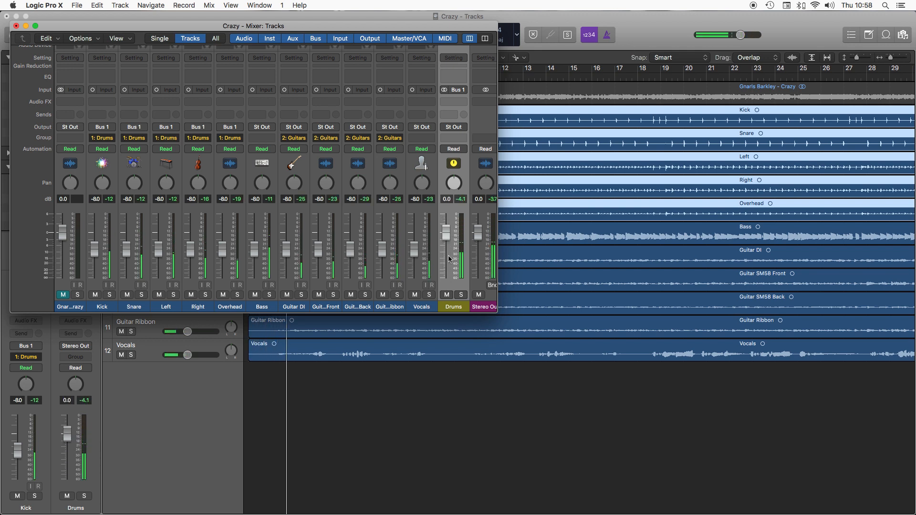
Route the outputs of the four guitar channels to Bus 2 and name the resulting aux channel Guitars
left_click(297, 300)
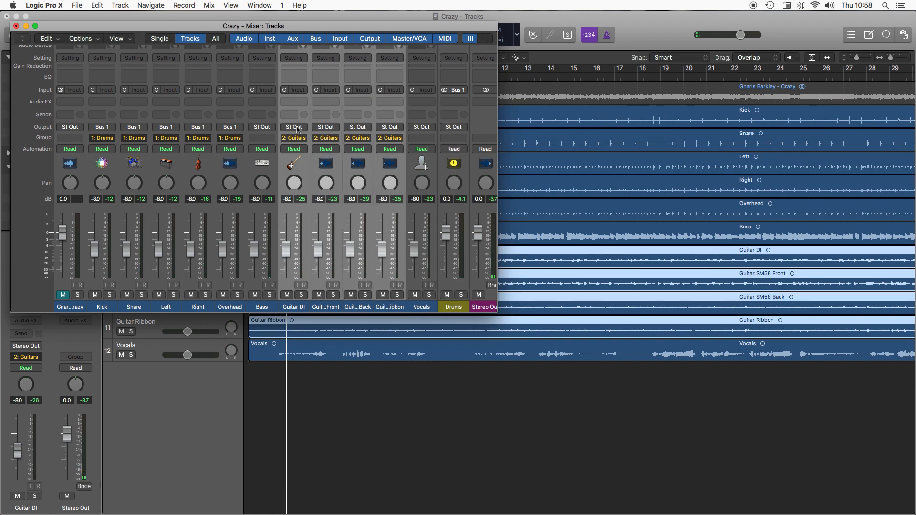
left_click(294, 127)
mouse_move(324, 162)
left_click(362, 169)
left_click(480, 305)
type("Guitars")
key("Return")
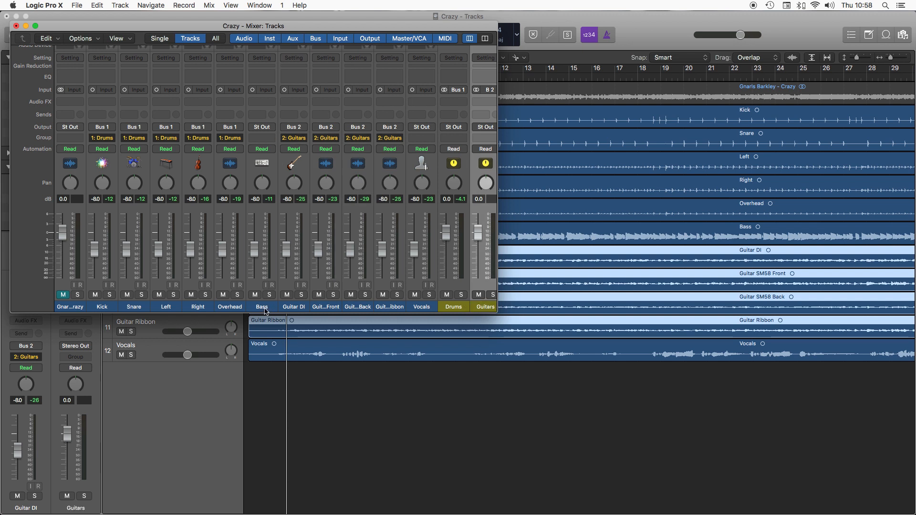
Route the Bass channel's output to Bus 3 and name the resulting aux channel Bass
left_click(266, 310)
left_click(268, 131)
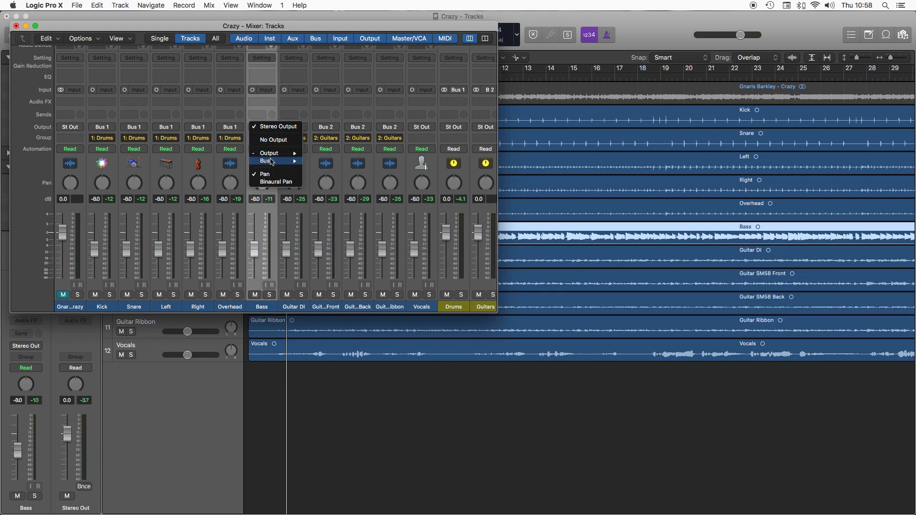
left_click(409, 244)
scroll(415, 253, "right", 5)
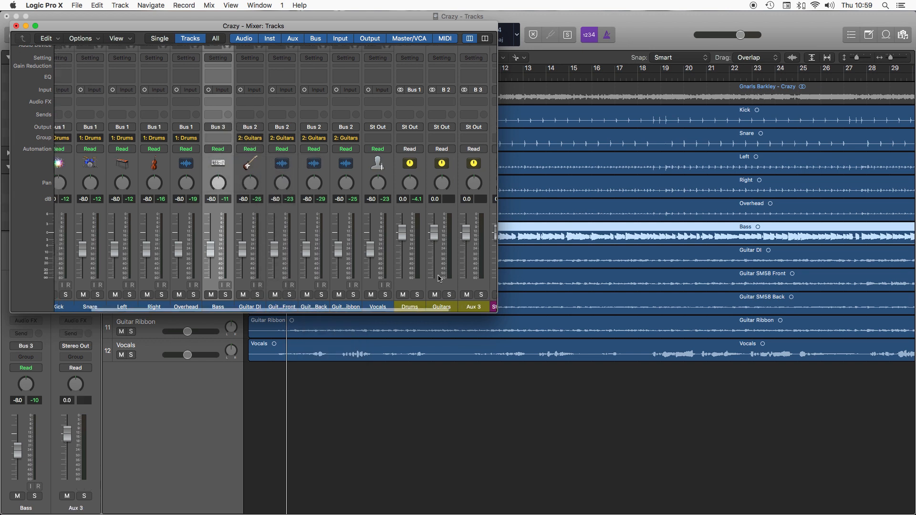
scroll(470, 308, "right", 4)
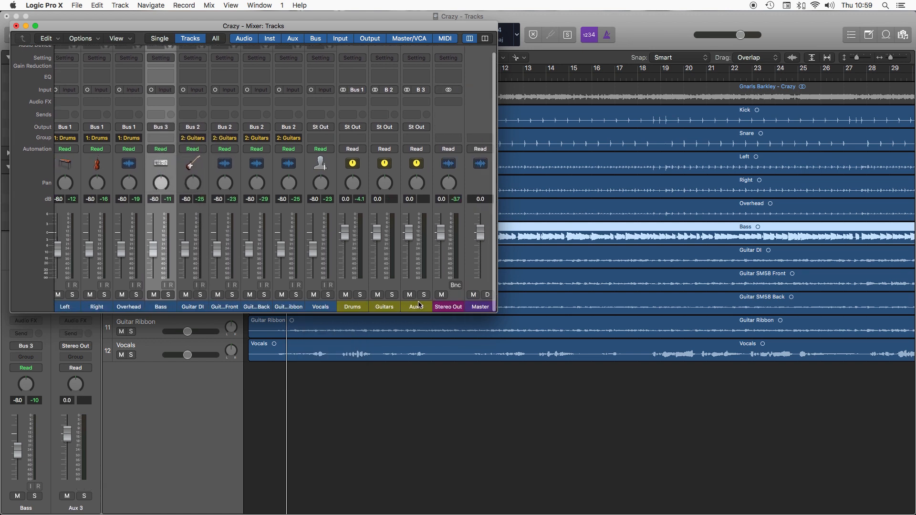
double_click(416, 307)
type("Bass")
key("Return")
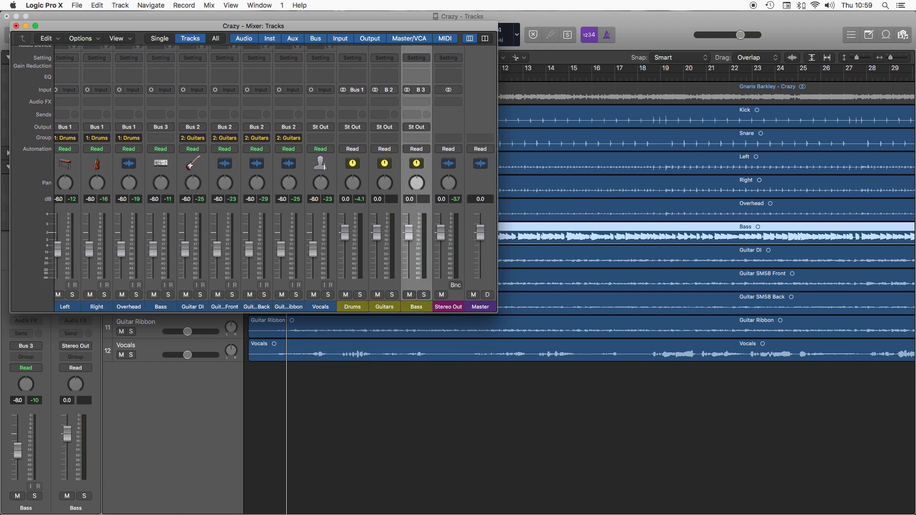
Route the Vocals channel's output to Bus 4, name the resulting aux channel Vocals and close the Mixer
left_click(324, 306)
left_click(321, 127)
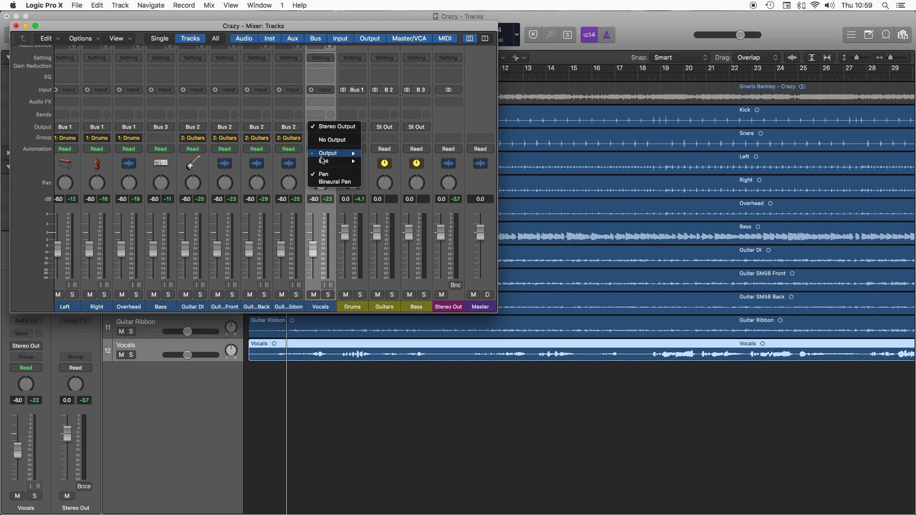
mouse_move(323, 162)
left_click(390, 184)
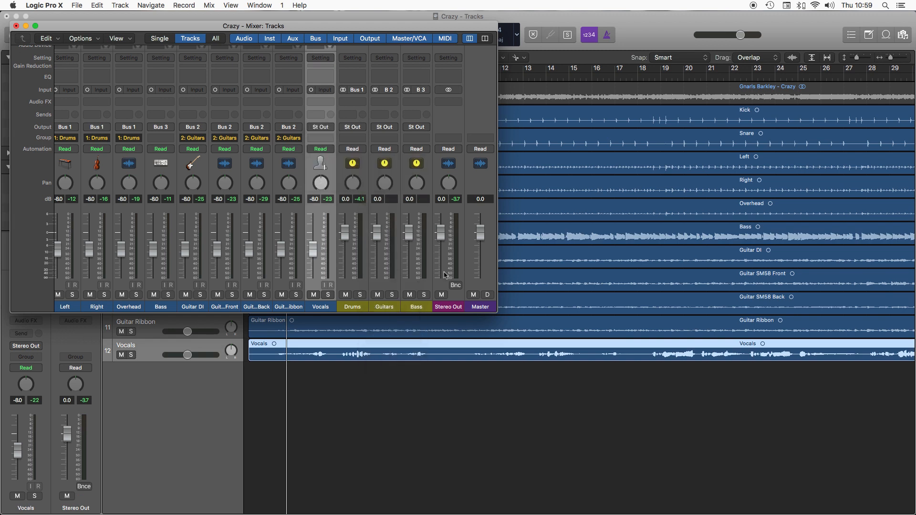
double_click(444, 307)
type("Vo")
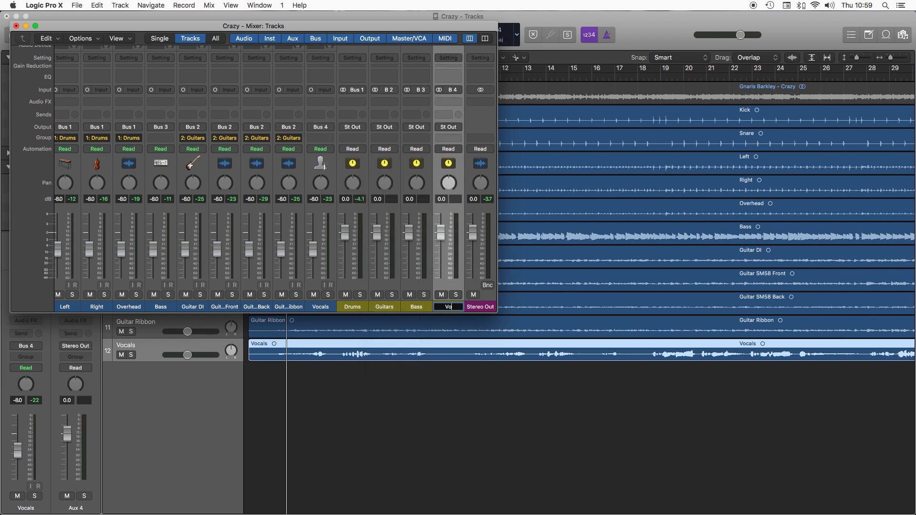
type("cals")
key("Return")
scroll(431, 298, "left", 5)
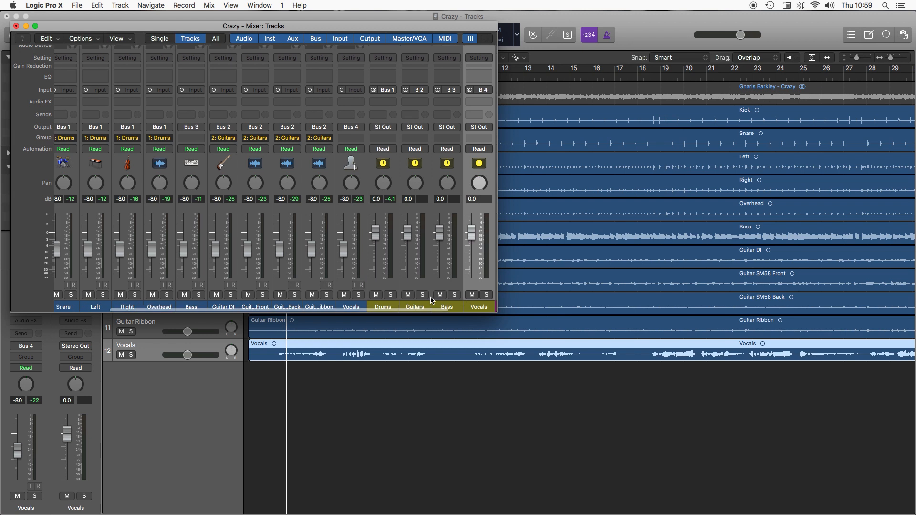
left_click(16, 26)
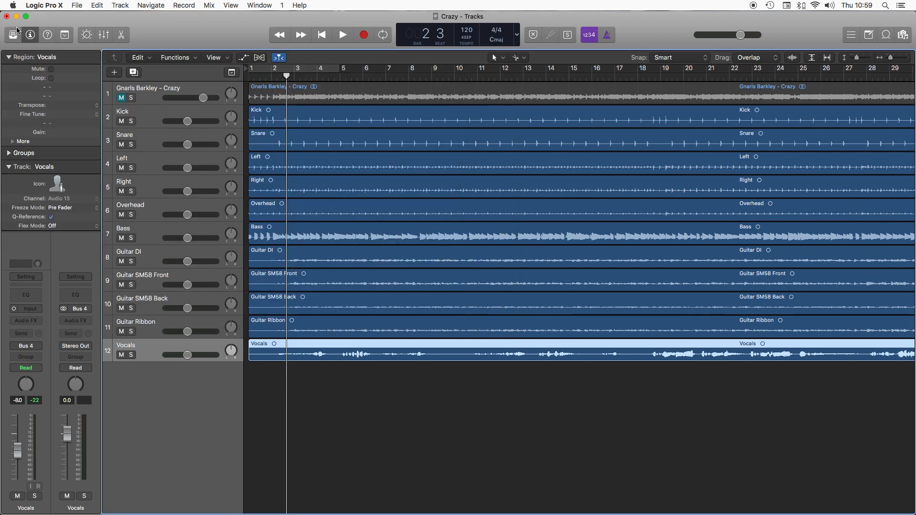
Assign a bright red track color to the Kick, Snare, Left, Right and Overhead tracks
left_click(145, 117)
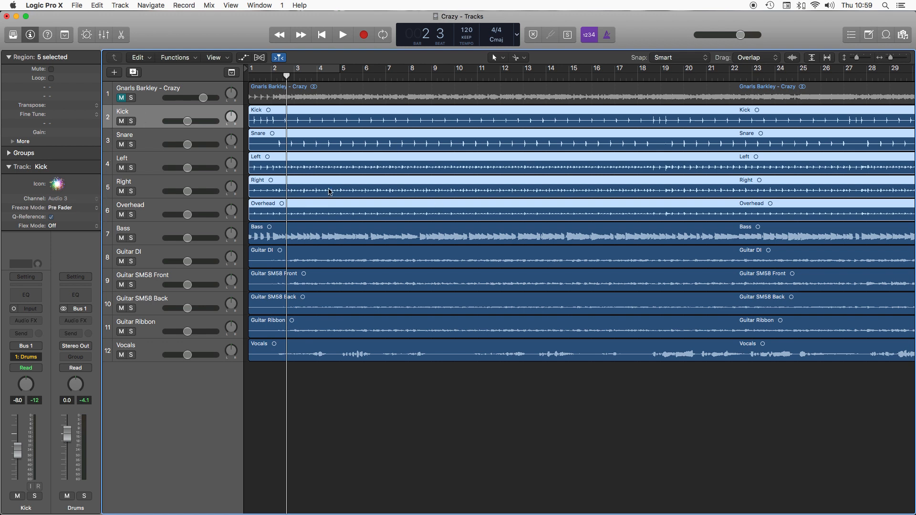
right_click(148, 183)
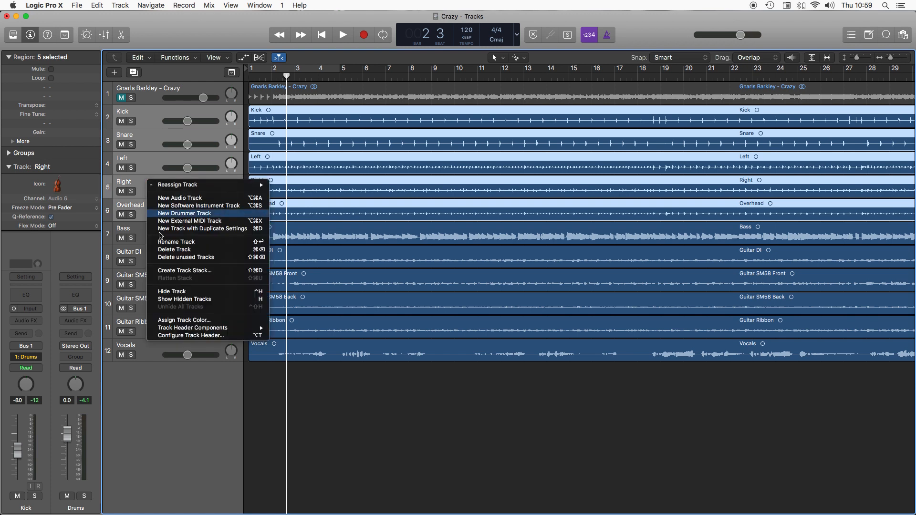
left_click(208, 321)
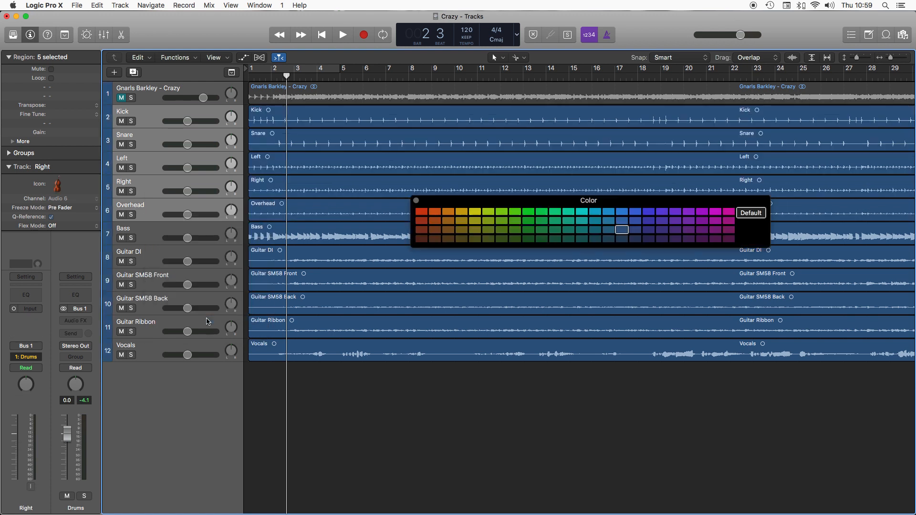
left_click(422, 212)
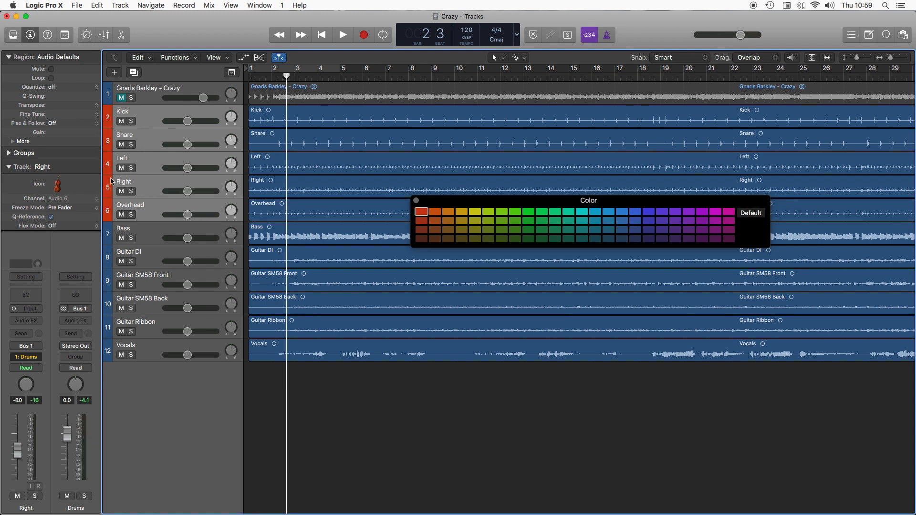
Color the regions of the five drum tracks bright red, and make the Bass track and its regions yellow
left_click(301, 121)
left_click(422, 213)
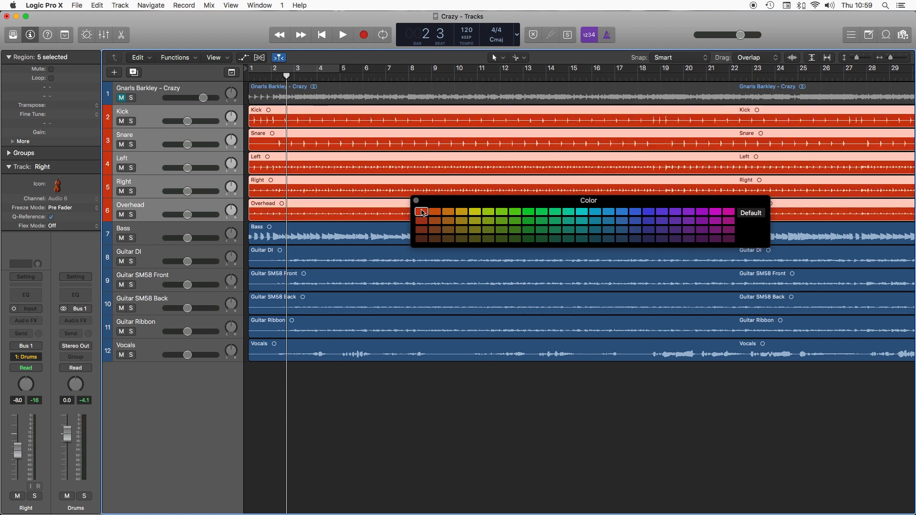
left_click(146, 230)
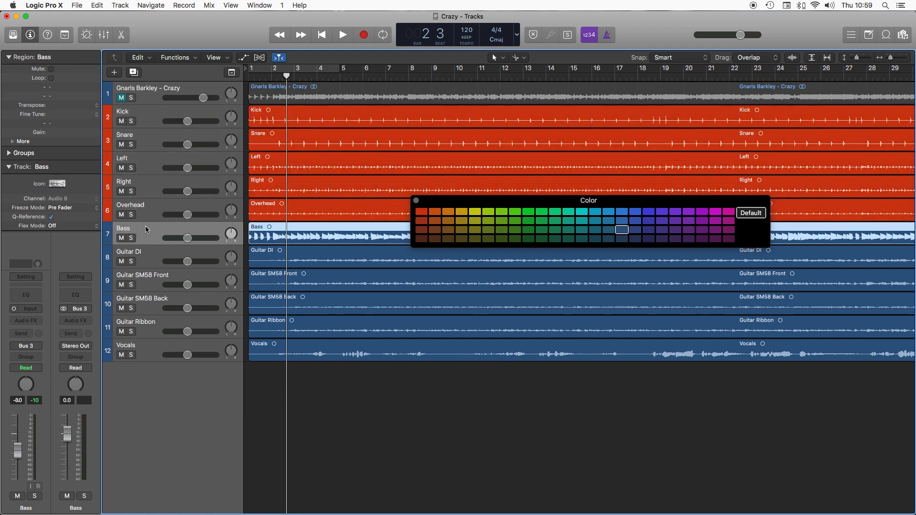
right_click(146, 230)
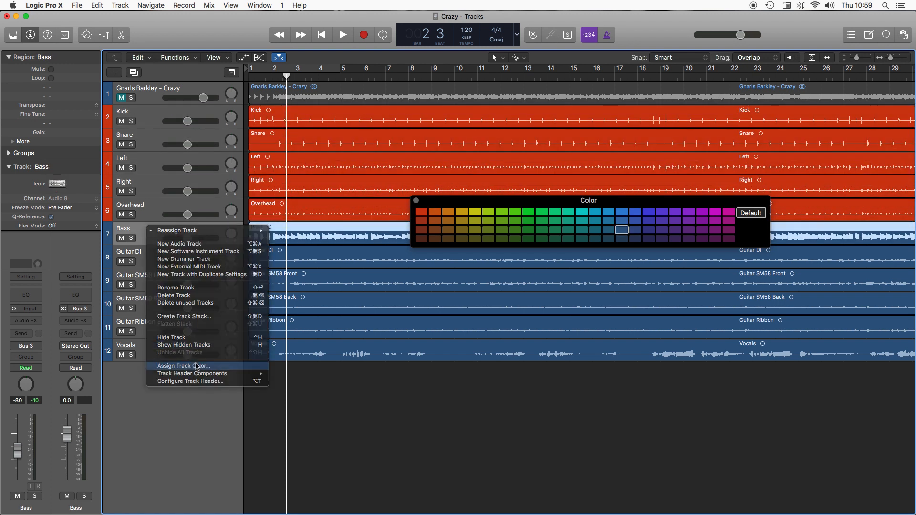
left_click(197, 366)
left_click(474, 212)
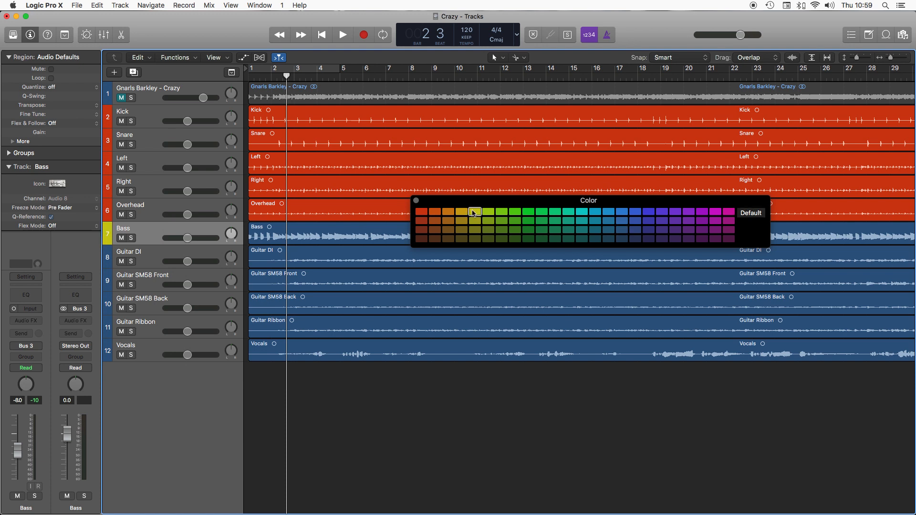
left_click(348, 239)
left_click(475, 213)
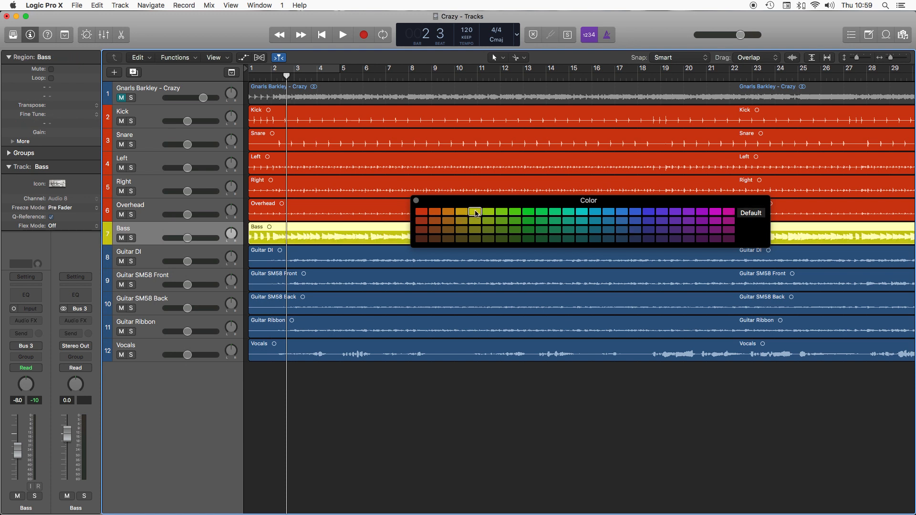
Assign a bright turquoise color to the four guitar tracks and their regions
left_click(154, 252)
right_click(146, 334)
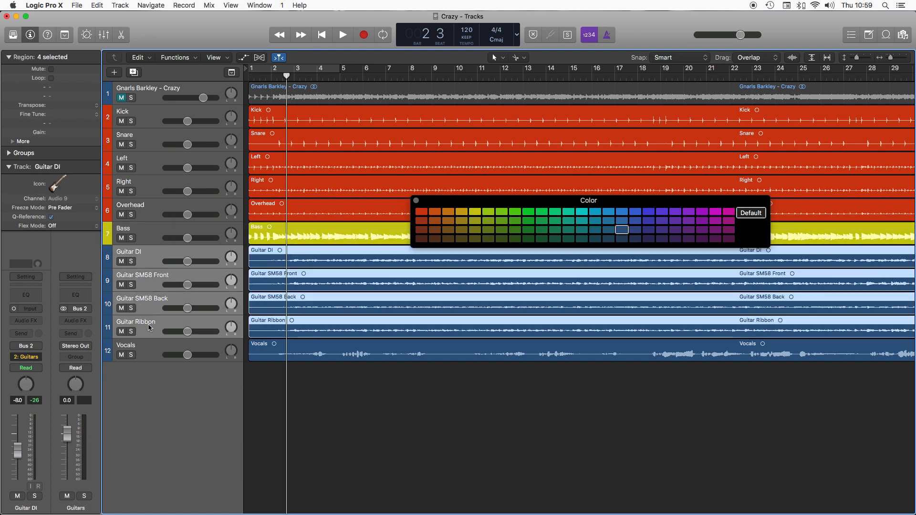
left_click(190, 465)
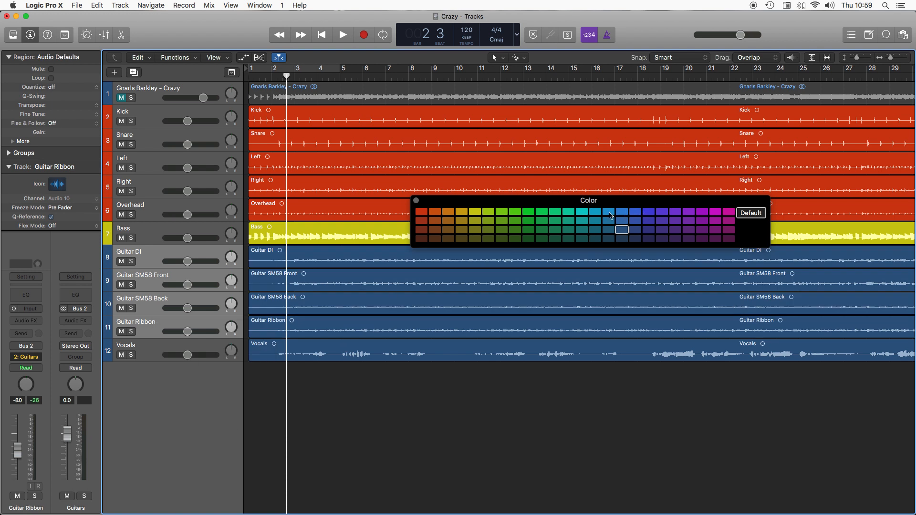
left_click(579, 214)
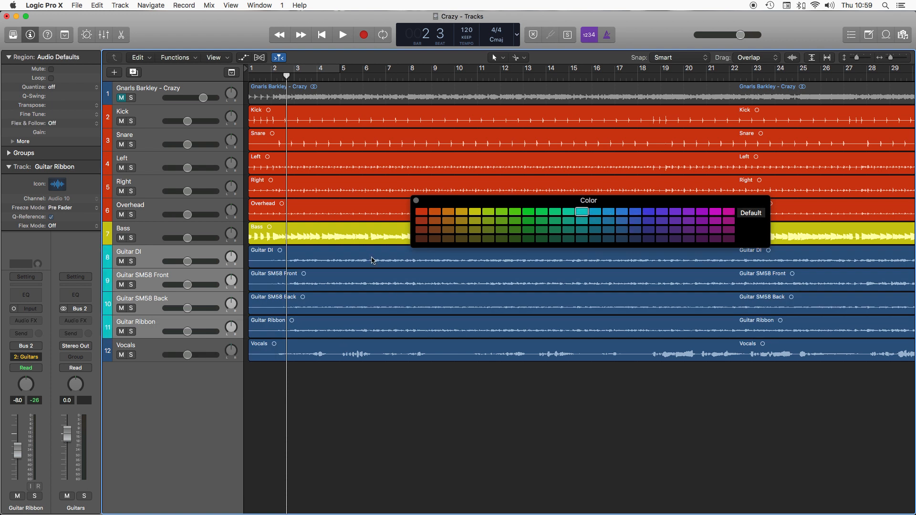
left_click(372, 260)
left_click(575, 216)
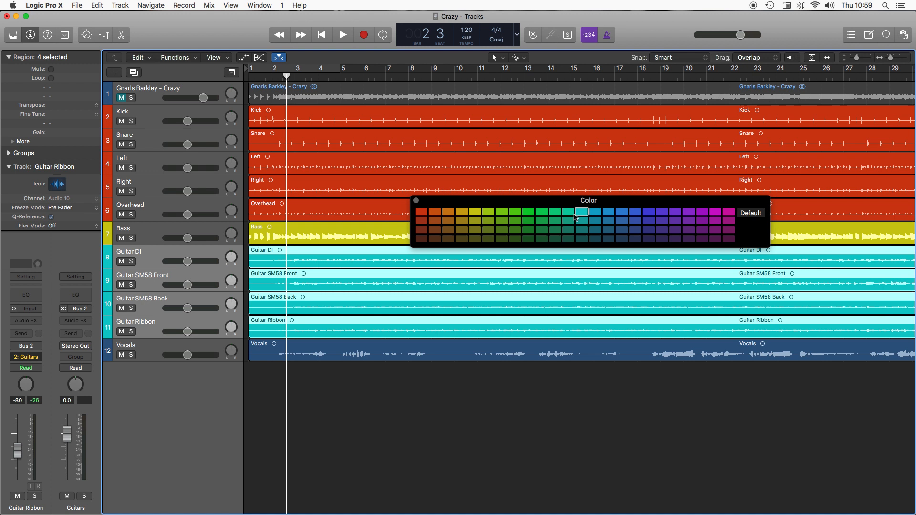
Color the Vocals regions and the Vocals track bright magenta and close the color palette
left_click(186, 342)
left_click(731, 211)
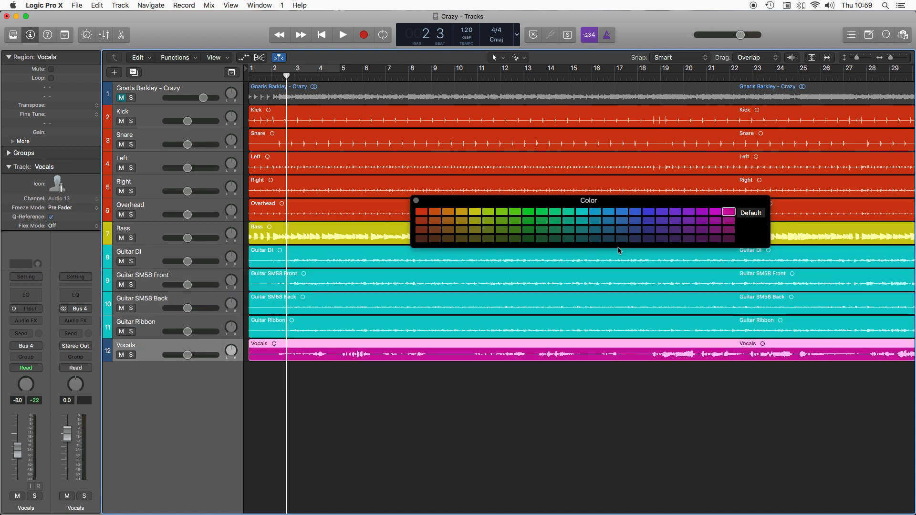
right_click(171, 343)
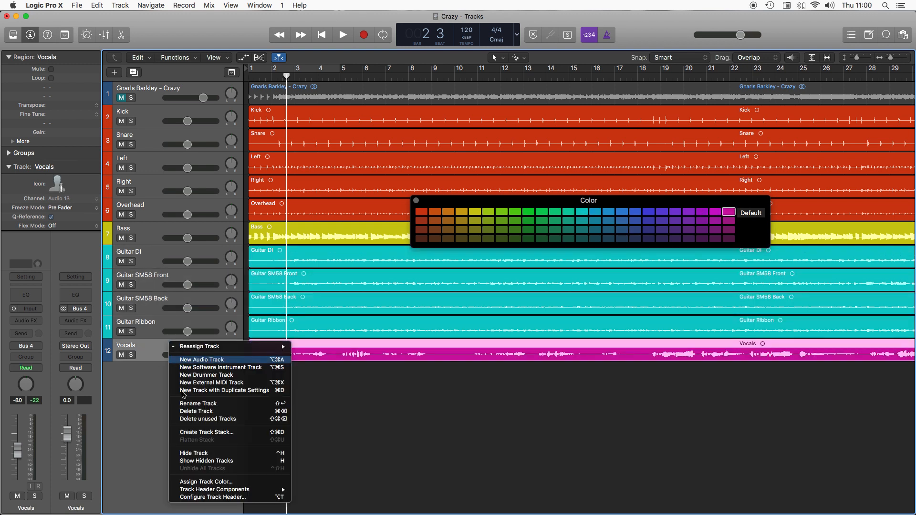
left_click(206, 483)
left_click(461, 367)
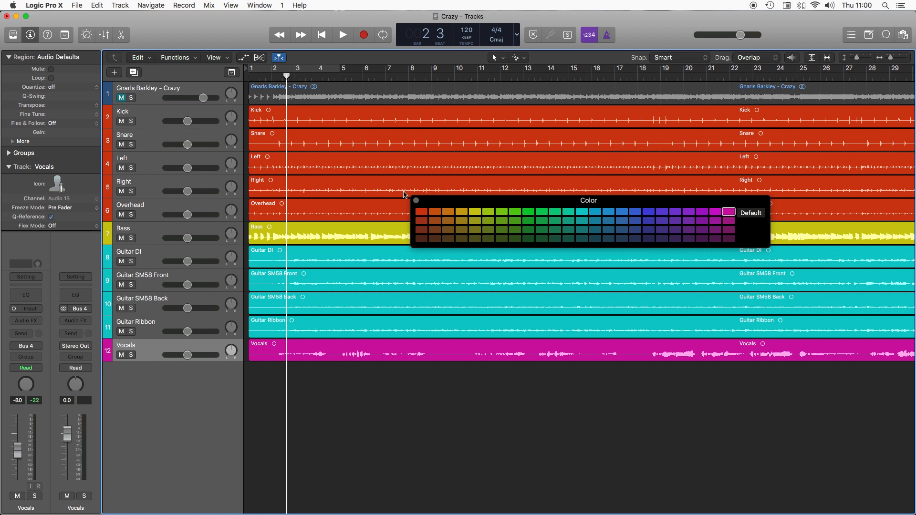
left_click(415, 201)
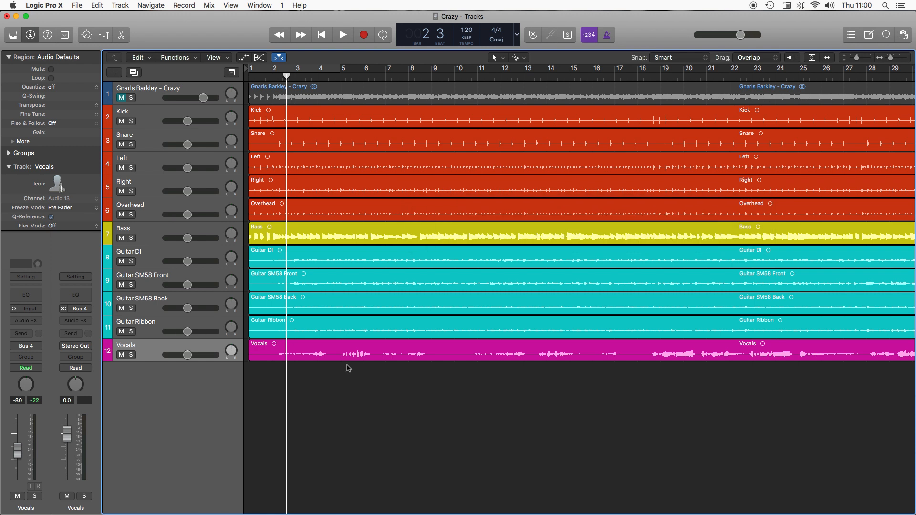
Open the Mixer to check the color coding of the channel strips, then close it
key("super+2")
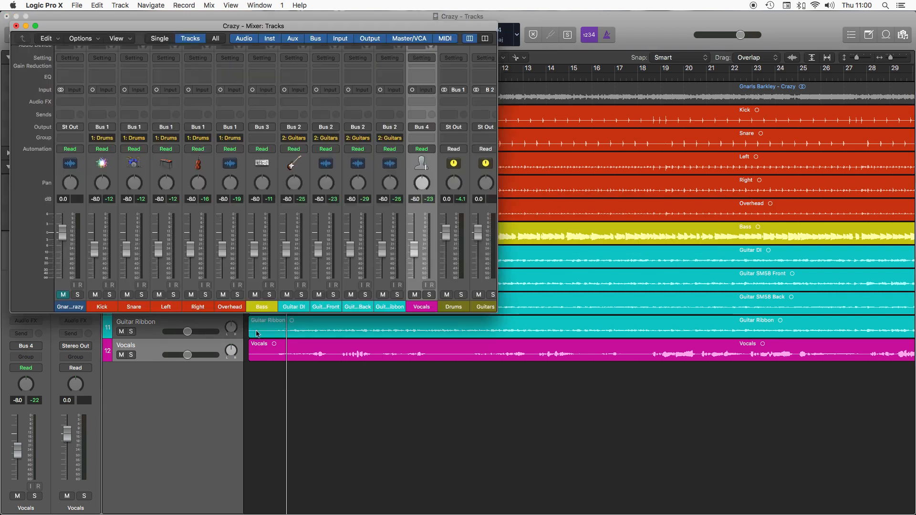
scroll(417, 307, "right", 2)
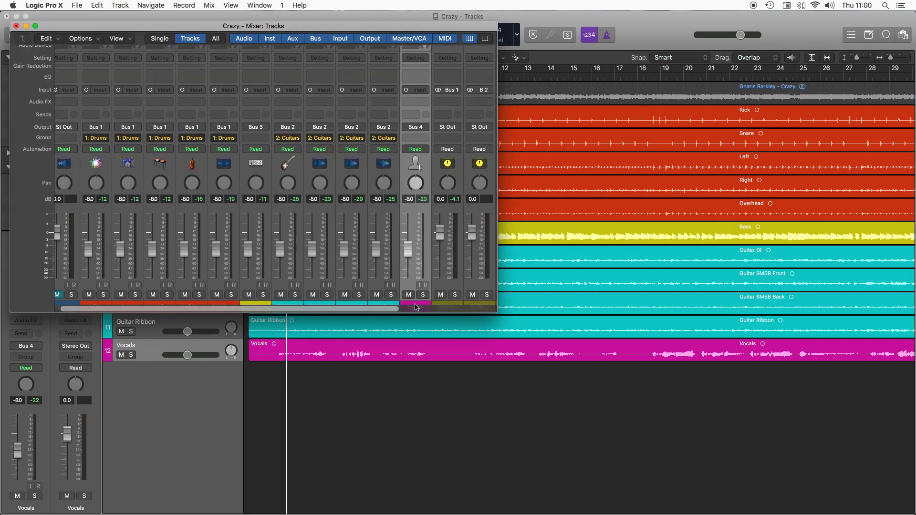
left_click(16, 26)
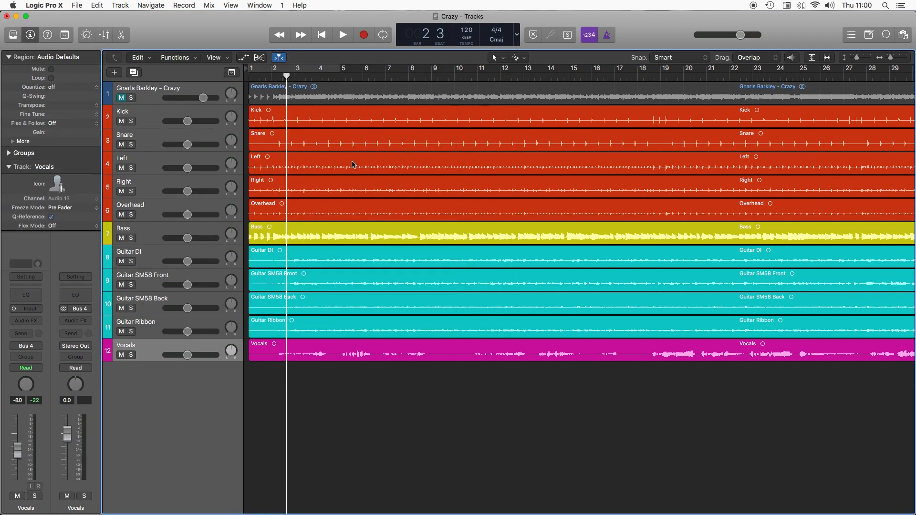
Zoom the timeline out horizontally, play back a few bars of the mix, stop and return the playhead to the start
key("super+Left")
key("space")
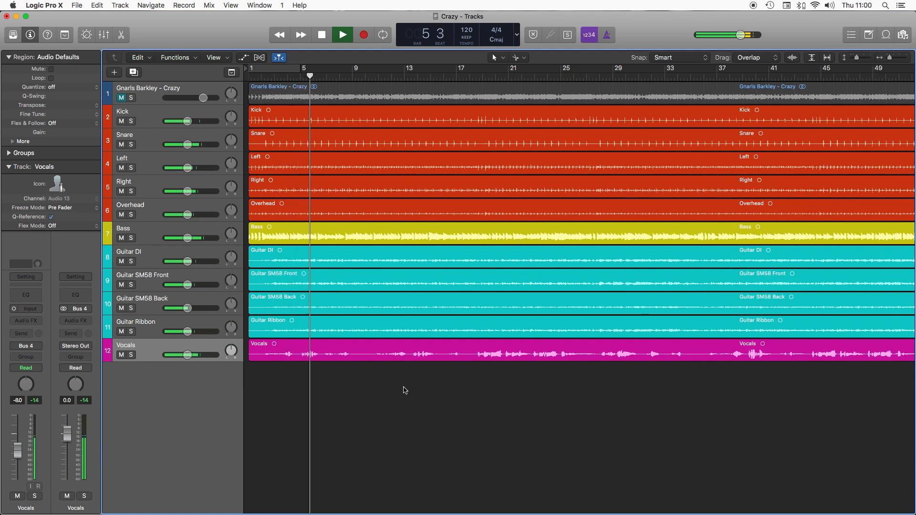
key("space")
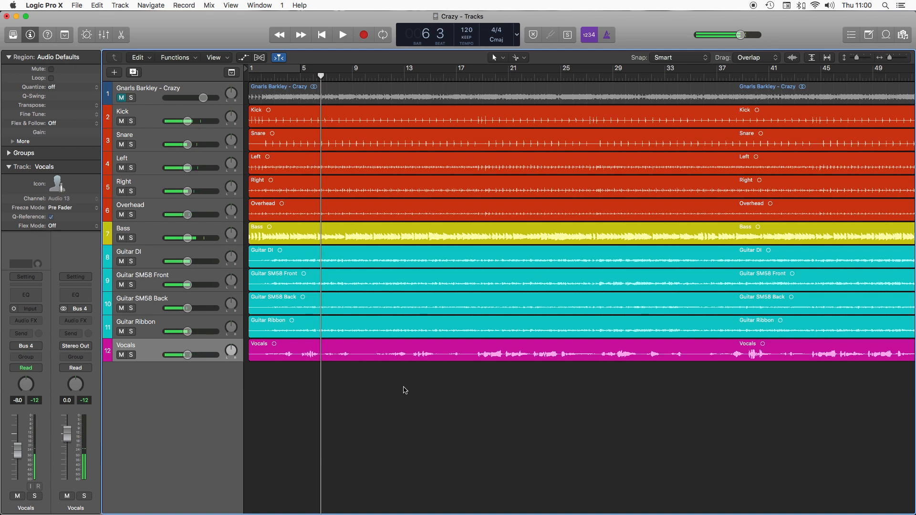
key("Return")
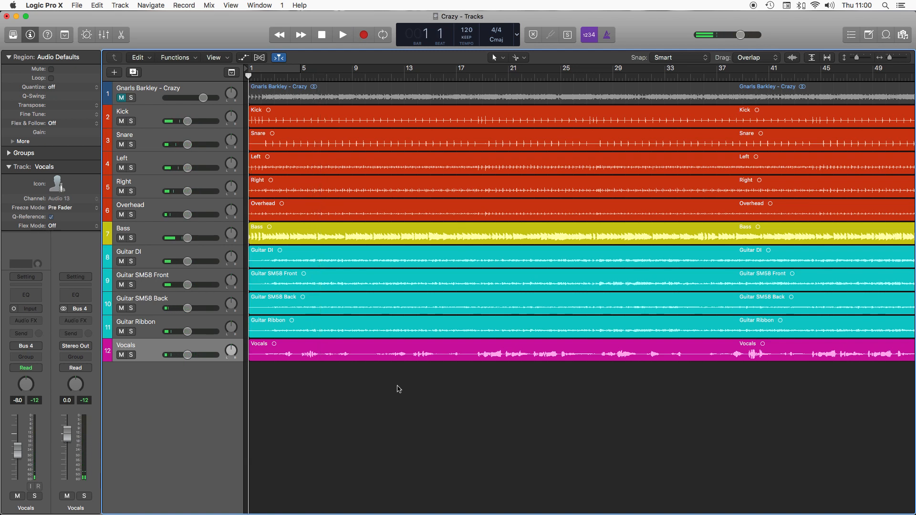